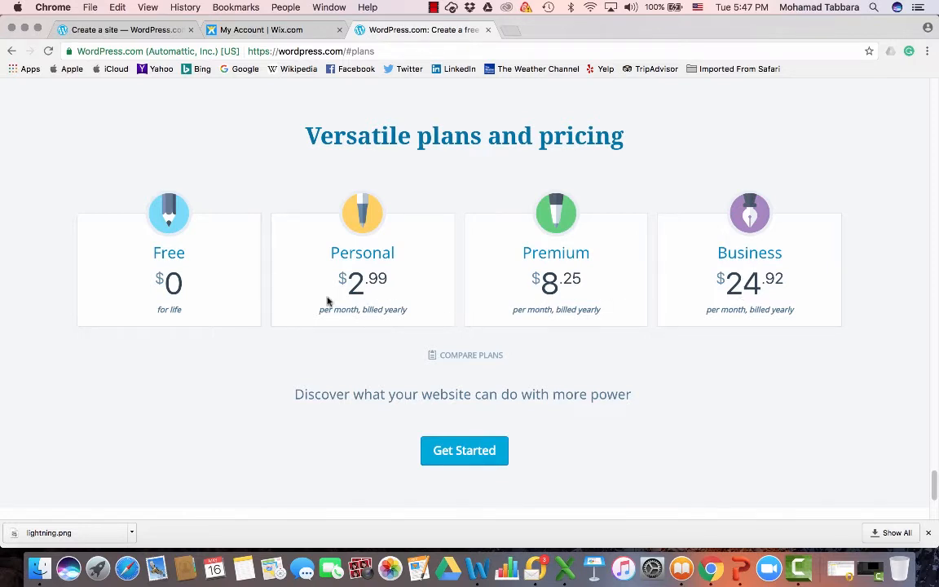
Start creating a new site and choose to start with a website
{"action": "left_click", "coordinate": [473, 453]}
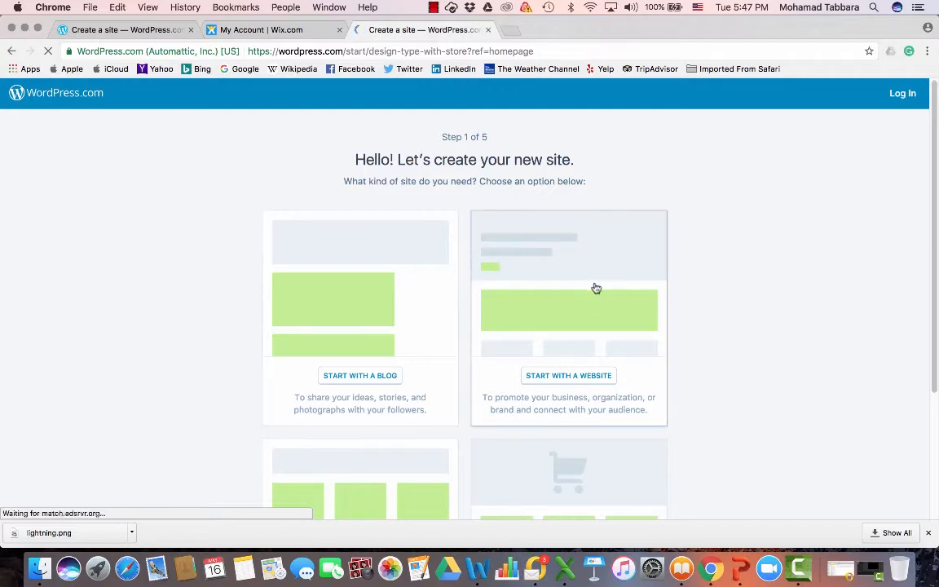
{"action": "scroll", "coordinate": [505, 331], "scroll_direction": "down", "scroll_amount": 3}
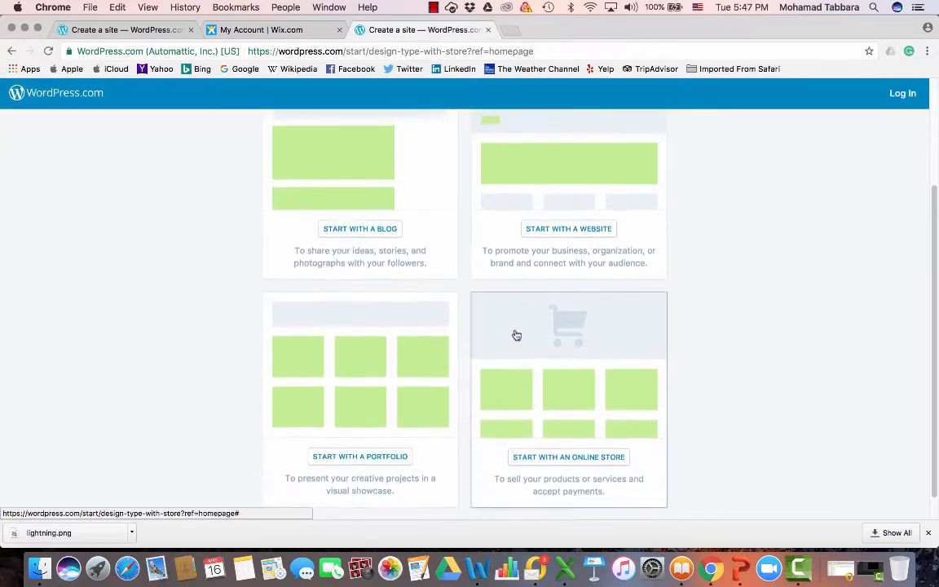
{"action": "scroll", "coordinate": [516, 335], "scroll_direction": "up", "scroll_amount": 3}
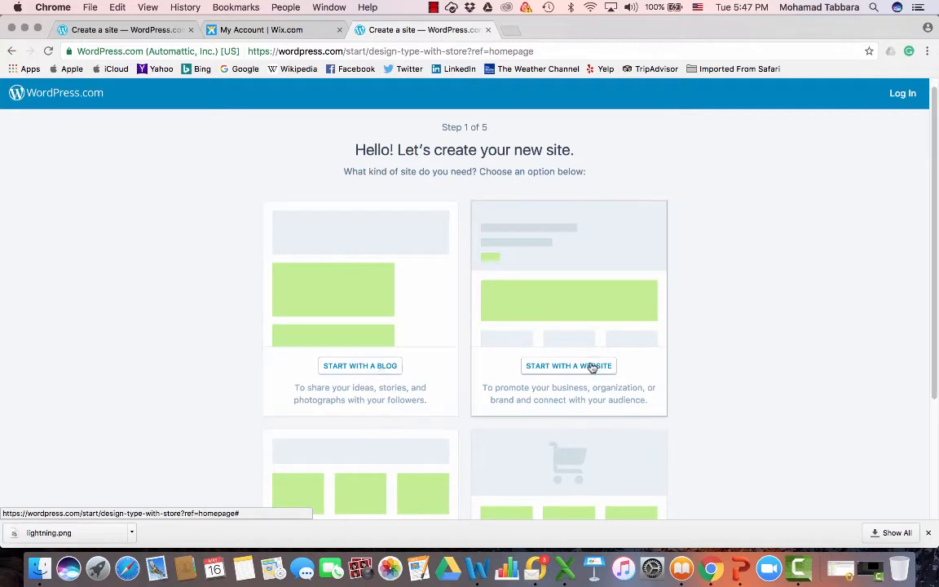
{"action": "scroll", "coordinate": [594, 366], "scroll_direction": "down", "scroll_amount": 4}
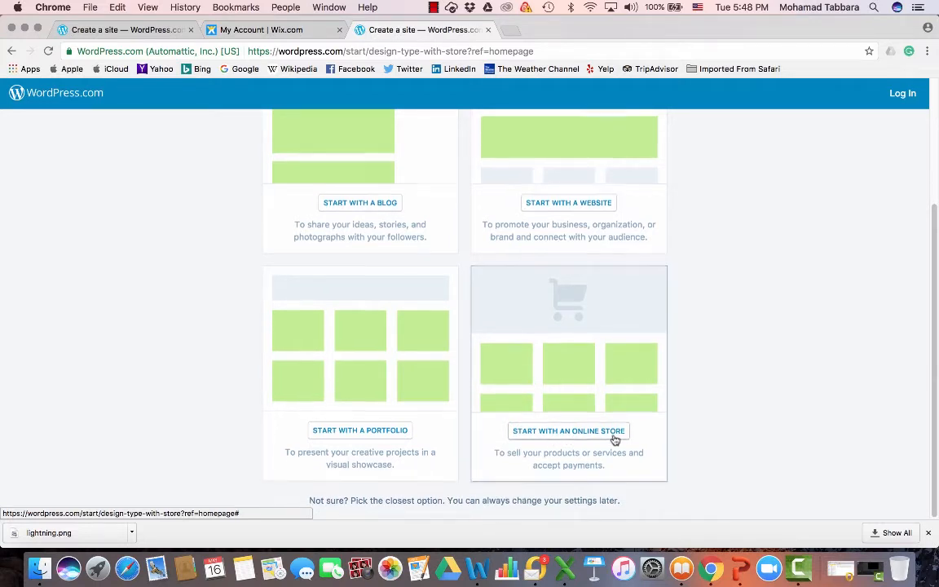
{"action": "scroll", "coordinate": [615, 440], "scroll_direction": "up", "scroll_amount": 2}
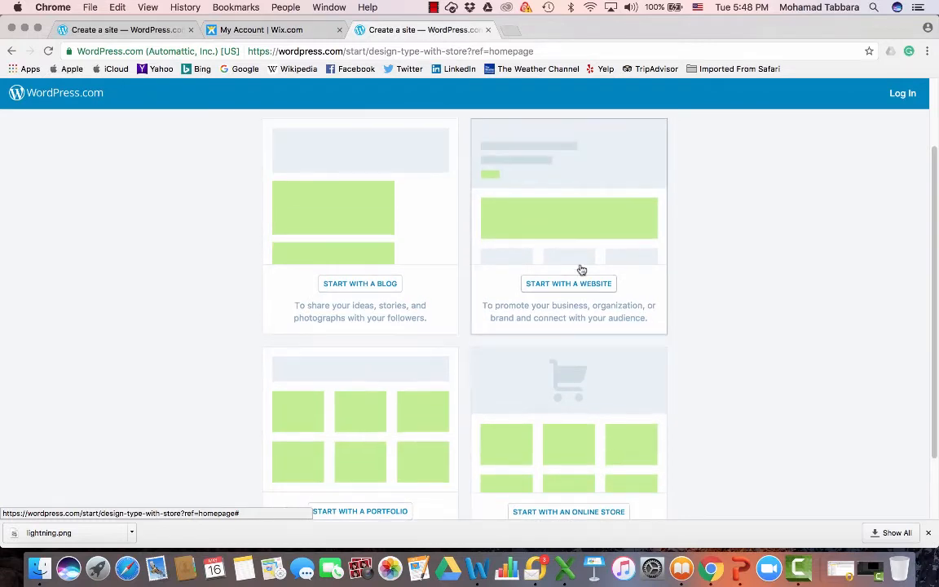
{"action": "left_click", "coordinate": [576, 287]}
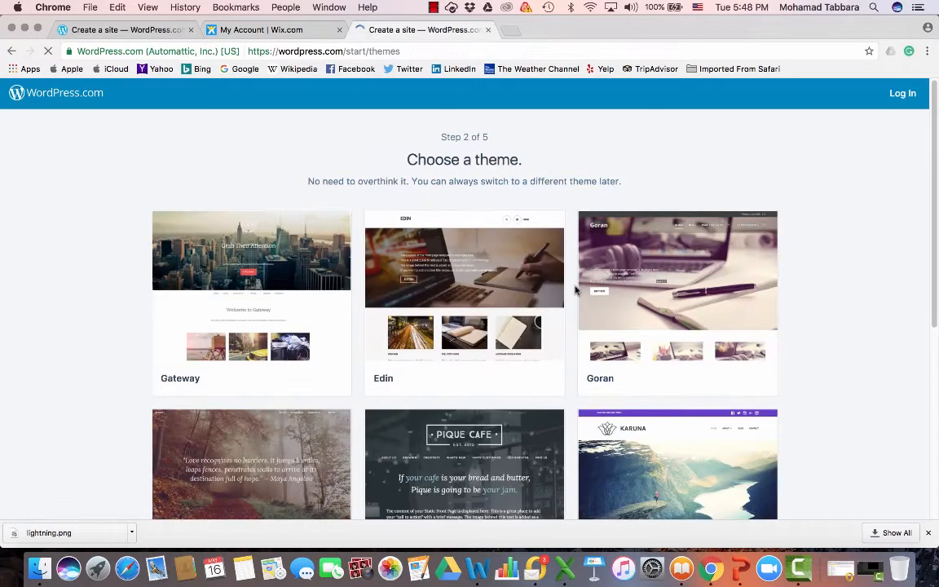
Browse the available themes and pick the Goran theme
{"action": "scroll", "coordinate": [481, 332], "scroll_direction": "down", "scroll_amount": 2}
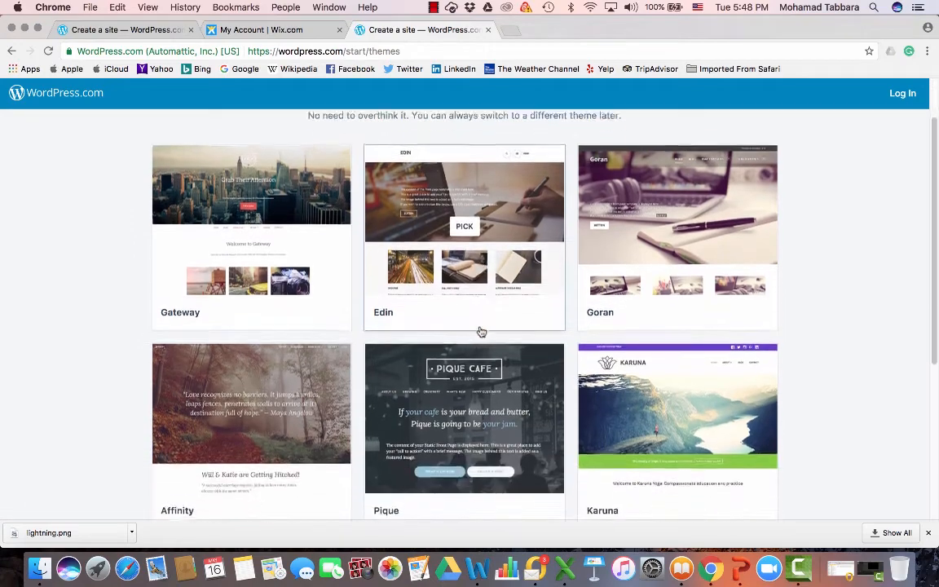
{"action": "scroll", "coordinate": [663, 382], "scroll_direction": "down", "scroll_amount": 4}
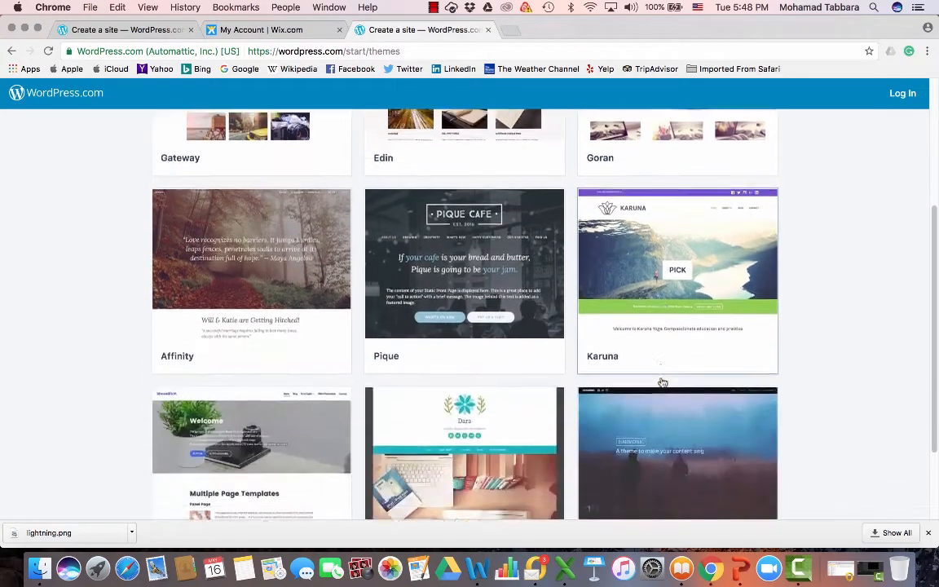
{"action": "scroll", "coordinate": [663, 382], "scroll_direction": "down", "scroll_amount": 3}
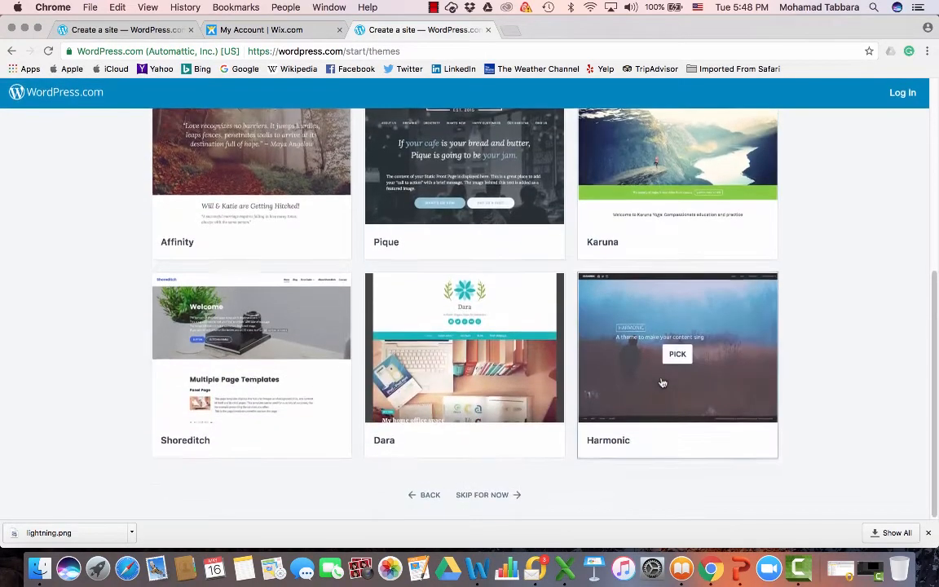
{"action": "scroll", "coordinate": [663, 382], "scroll_direction": "up", "scroll_amount": 1}
{"action": "scroll", "coordinate": [675, 396], "scroll_direction": "down", "scroll_amount": 1}
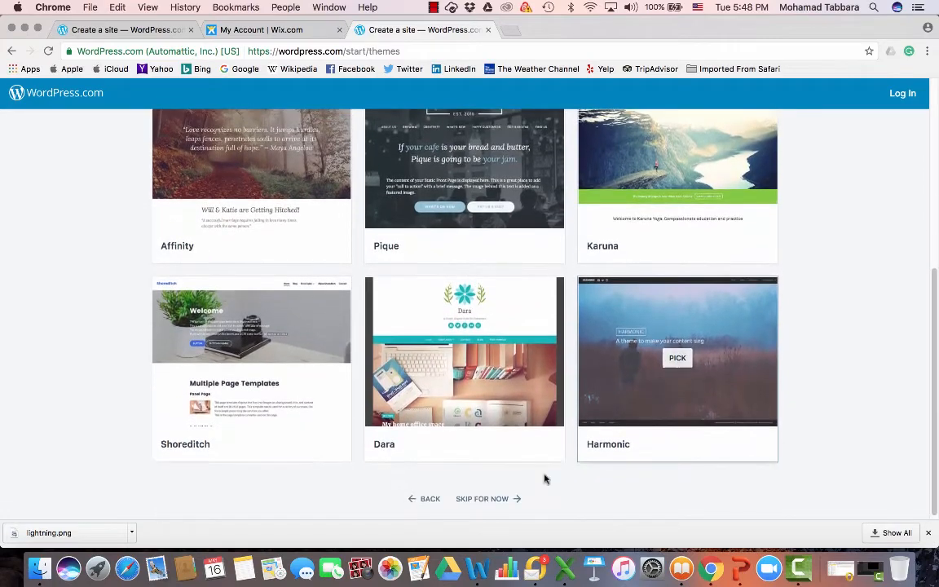
{"action": "scroll", "coordinate": [734, 257], "scroll_direction": "up", "scroll_amount": 5}
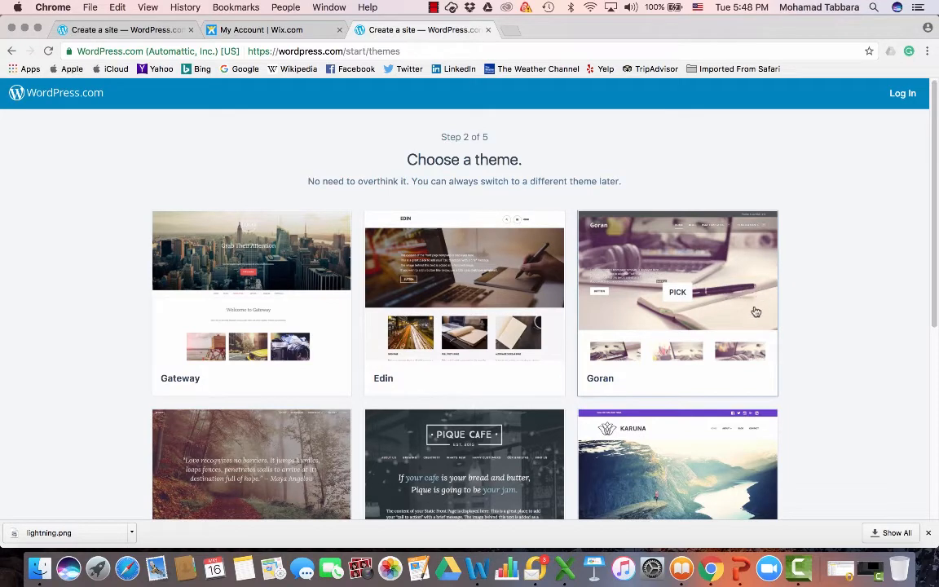
{"action": "scroll", "coordinate": [753, 312], "scroll_direction": "down", "scroll_amount": 5}
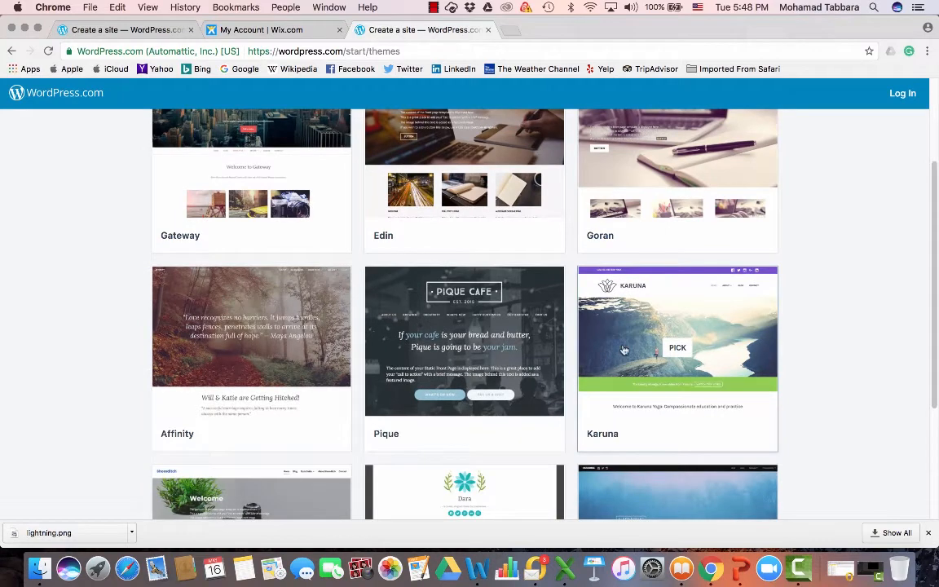
{"action": "scroll", "coordinate": [633, 322], "scroll_direction": "up", "scroll_amount": 5}
{"action": "left_click", "coordinate": [633, 323]}
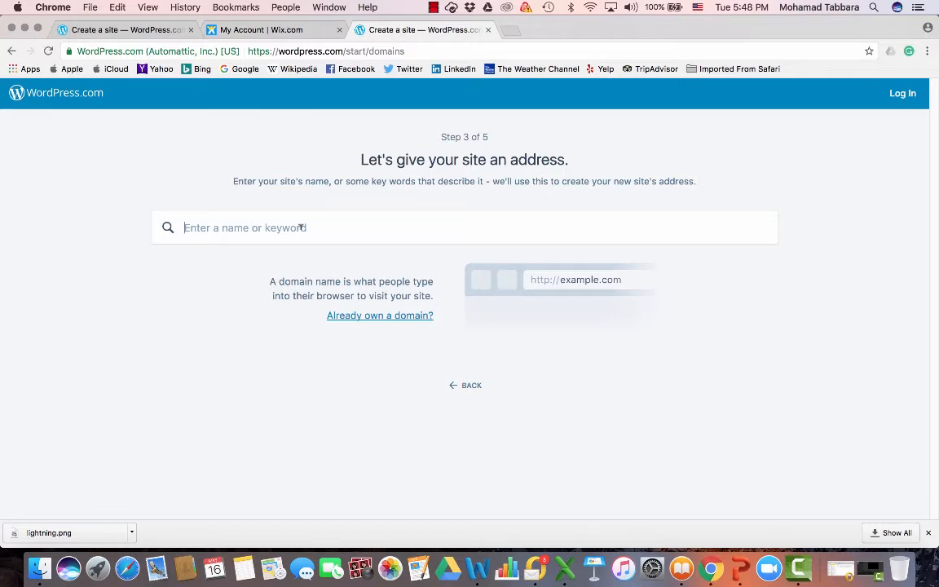
Search for the site address guesthouse and choose the free guesthouse64.wordpress.com subdomain
{"action": "type", "text": "guesthouse"}
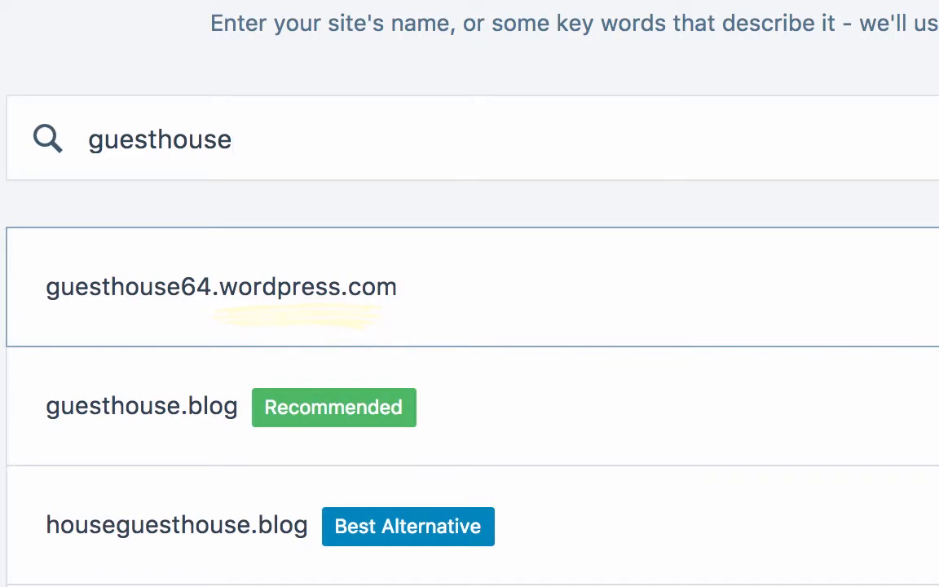
{"action": "left_click", "coordinate": [792, 294]}
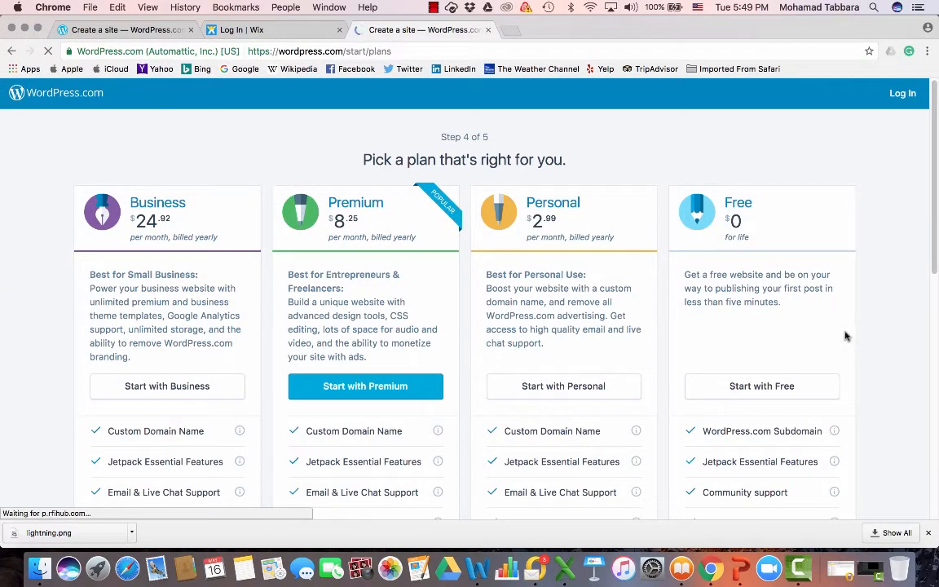
Choose the Free plan for the new site
{"action": "scroll", "coordinate": [831, 331], "scroll_direction": "down", "scroll_amount": 2}
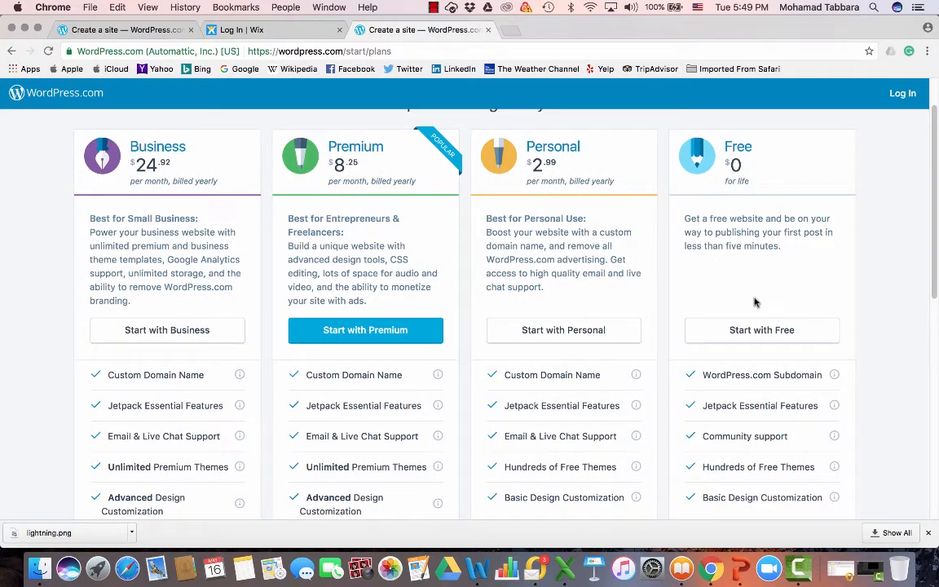
{"action": "left_click", "coordinate": [754, 331]}
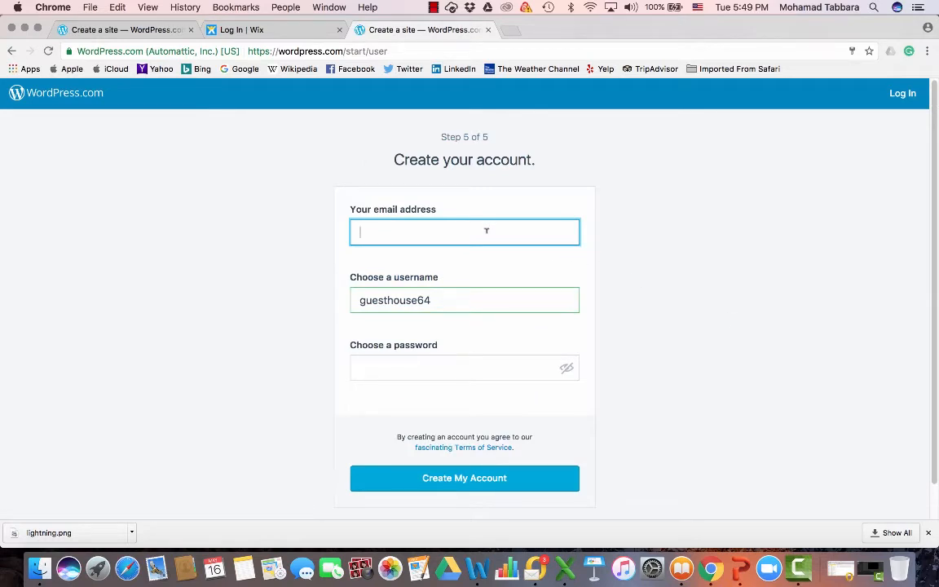
Fill in the account e-mail address using the browser's autocomplete suggestion
{"action": "type", "text": "to"}
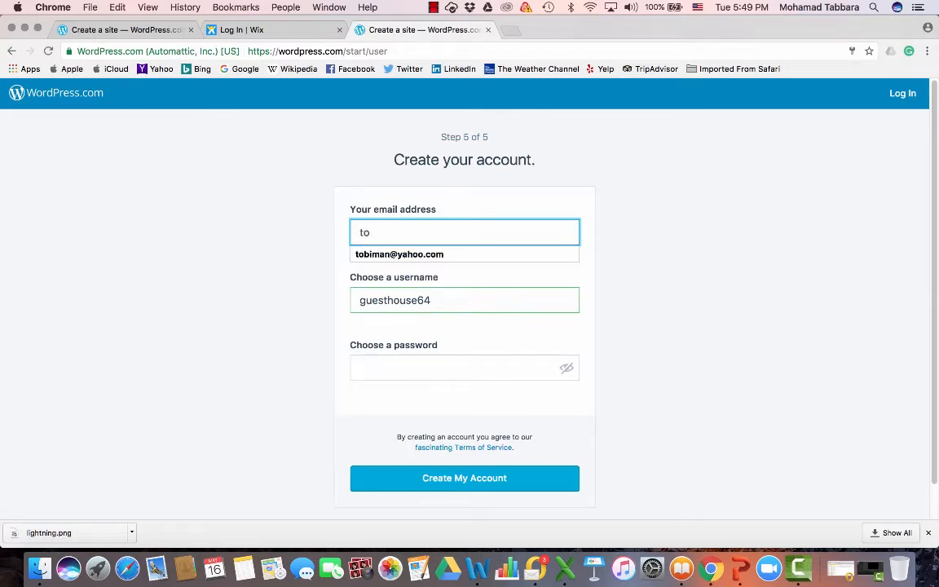
{"action": "left_click", "coordinate": [426, 255]}
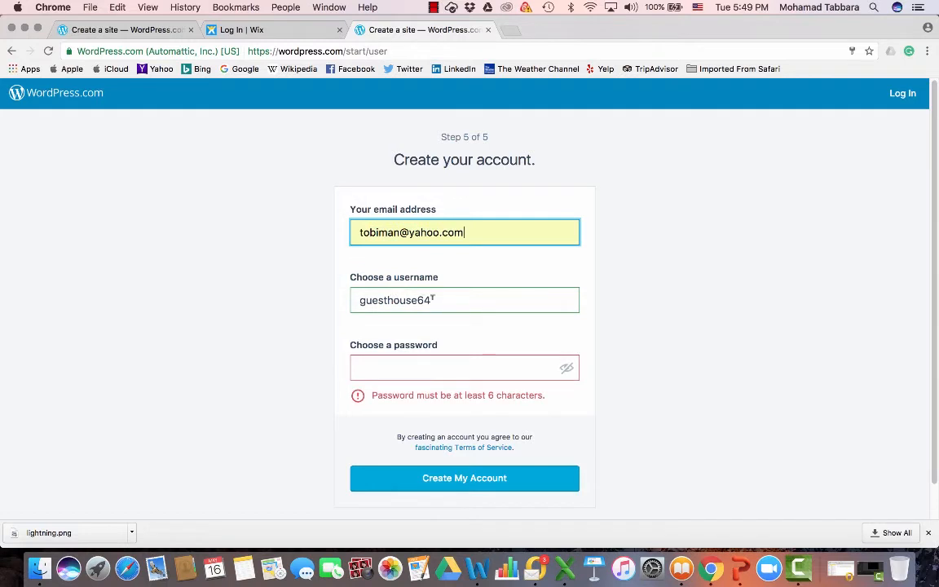
{"action": "left_click", "coordinate": [432, 300]}
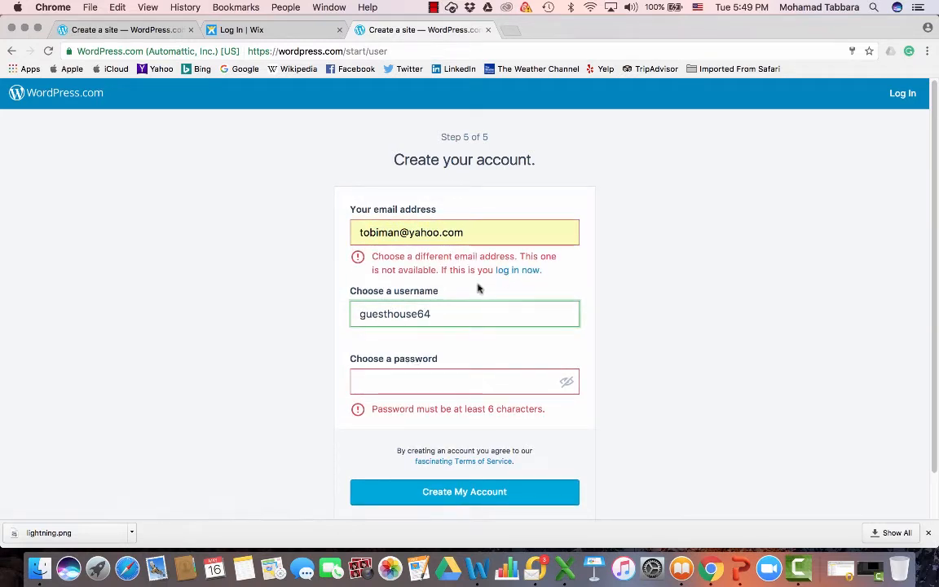
{"action": "left_click", "coordinate": [396, 379]}
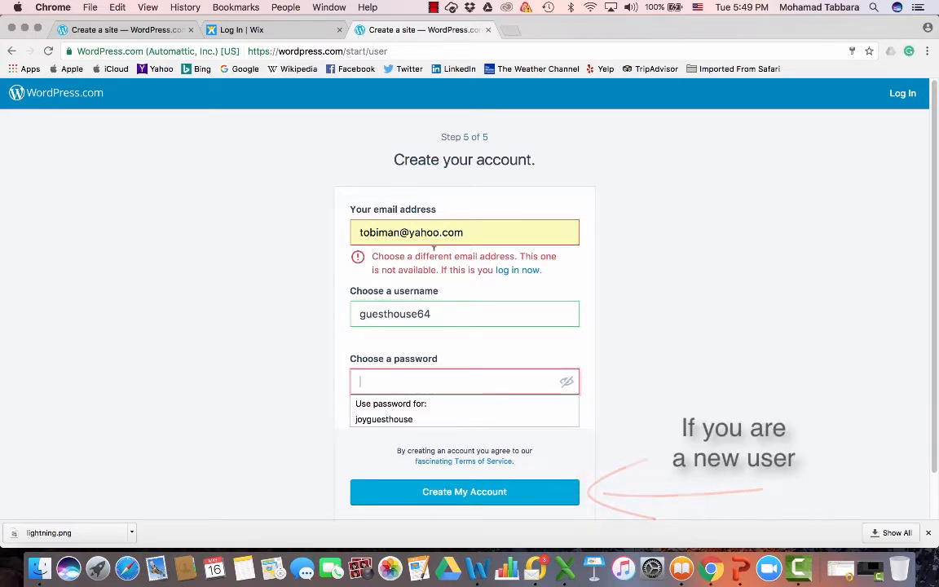
Switch to logging in with the existing account and enter the account password
{"action": "left_click", "coordinate": [514, 277]}
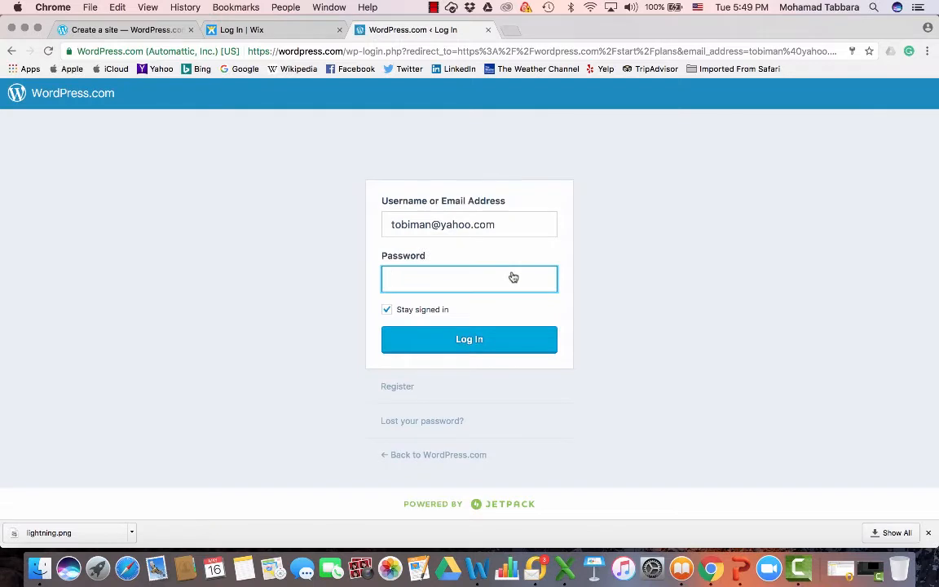
{"action": "left_click", "coordinate": [487, 277]}
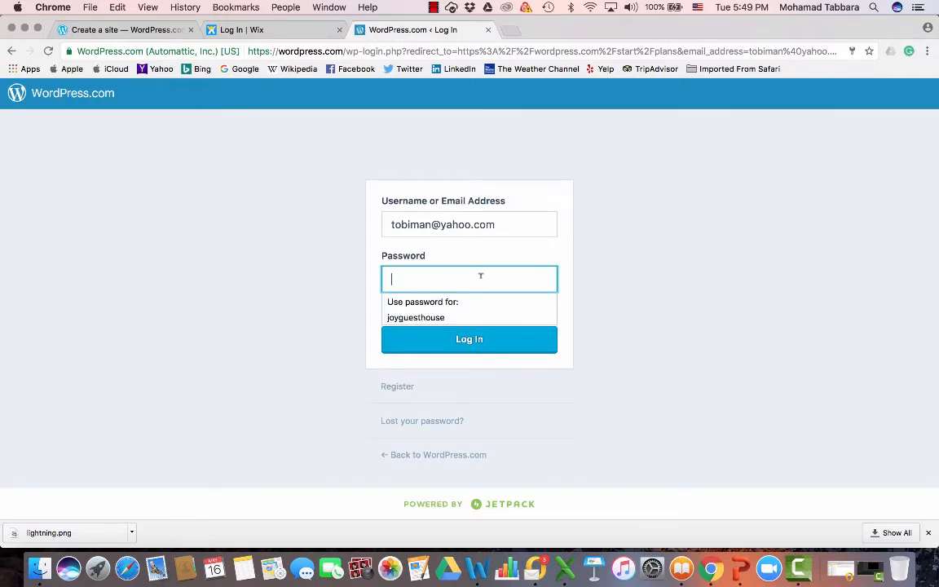
{"action": "type", "text": "•••••••••"}
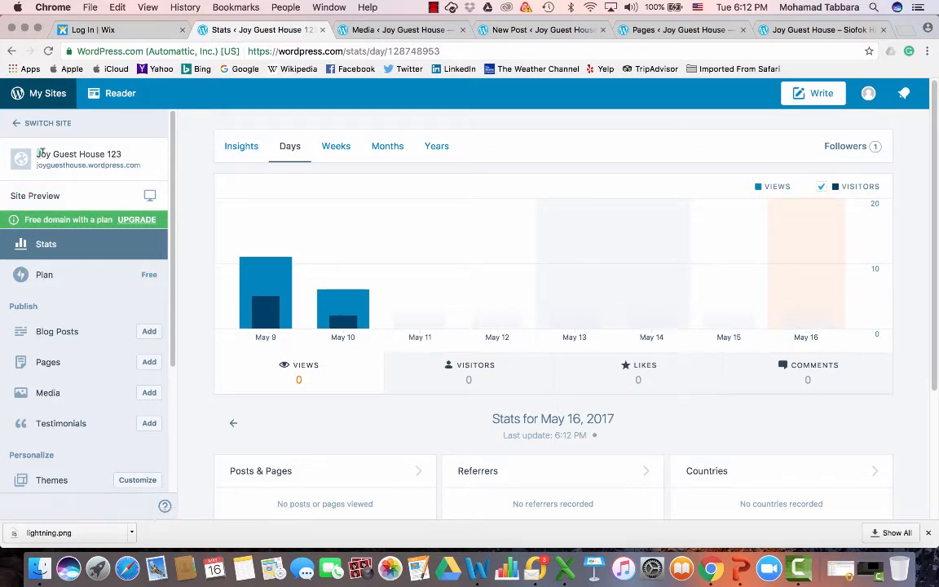
Open the site's Pages list and start adding a new page
{"action": "left_click_drag", "start_coordinate": [38, 154], "coordinate": [121, 153]}
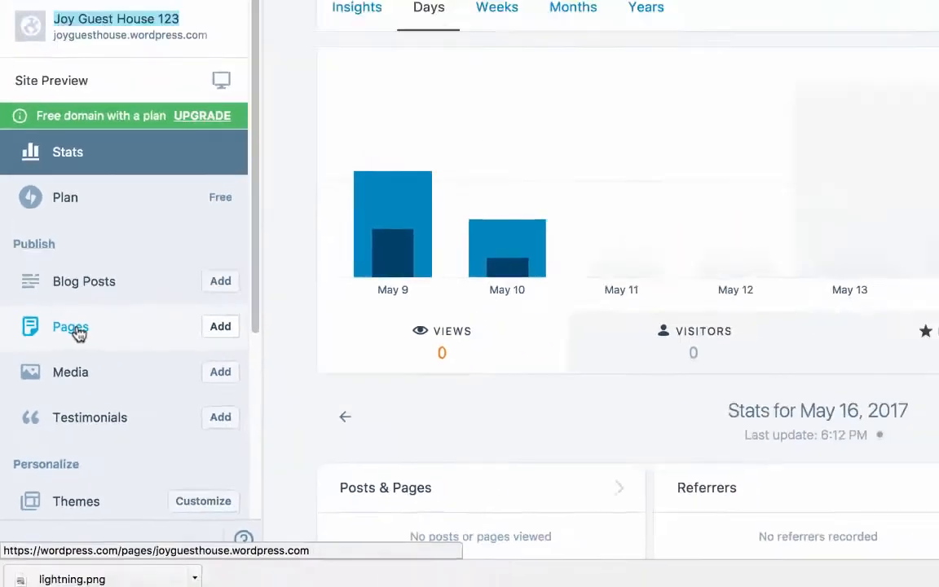
{"action": "left_click", "coordinate": [138, 257]}
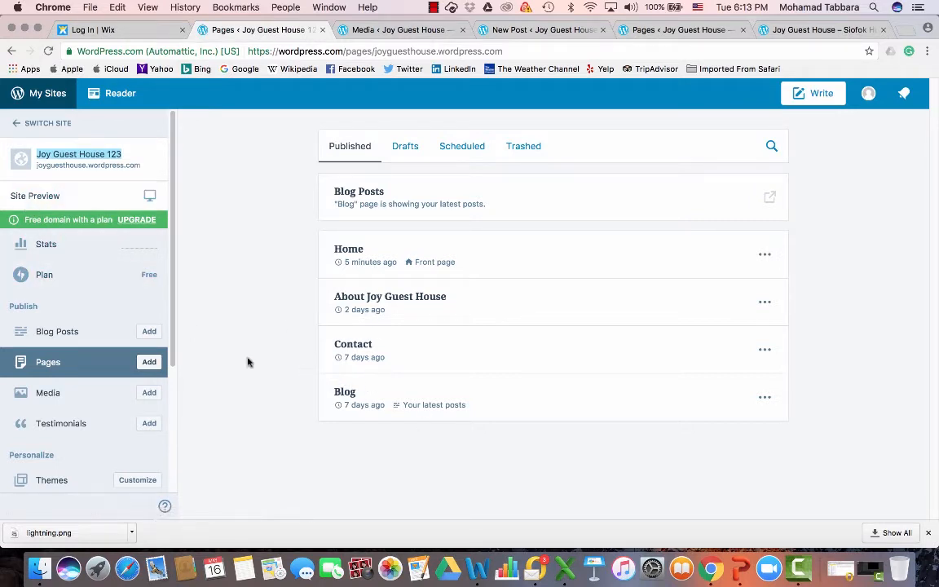
{"action": "left_click", "coordinate": [149, 363]}
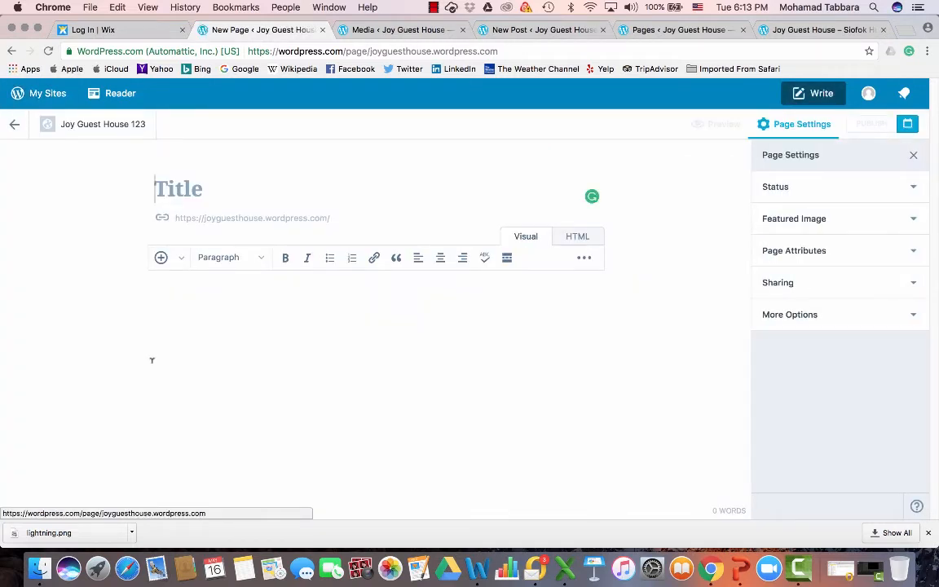
Title the new page test1234 and write the body text 'test123 is a free preview for demo reasons'
{"action": "type", "text": "test123"}
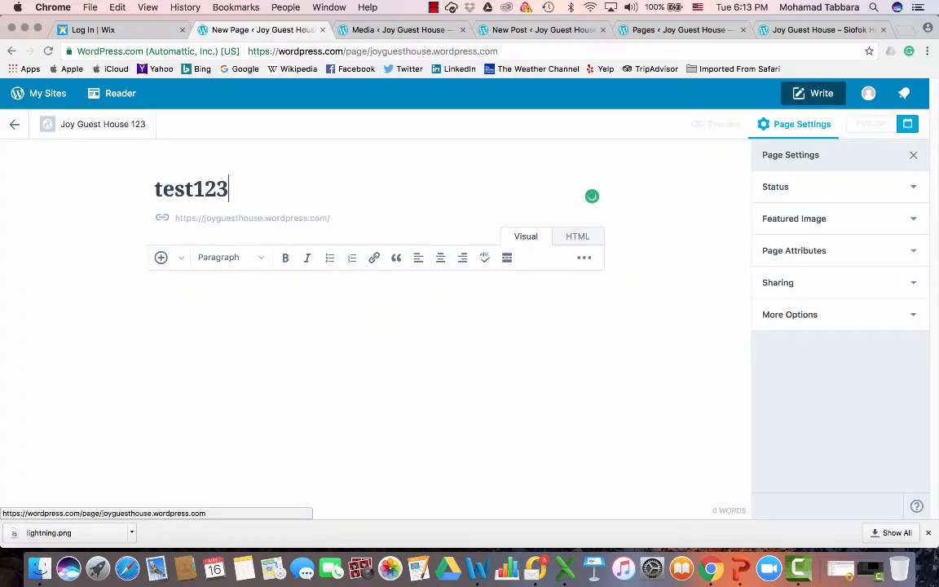
{"action": "type", "text": "4"}
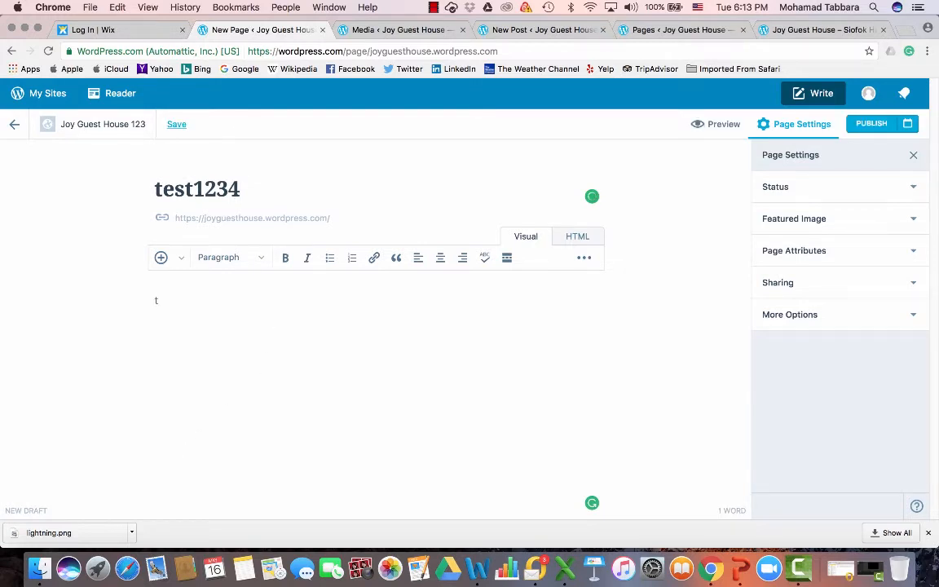
{"action": "type", "text": "is"}
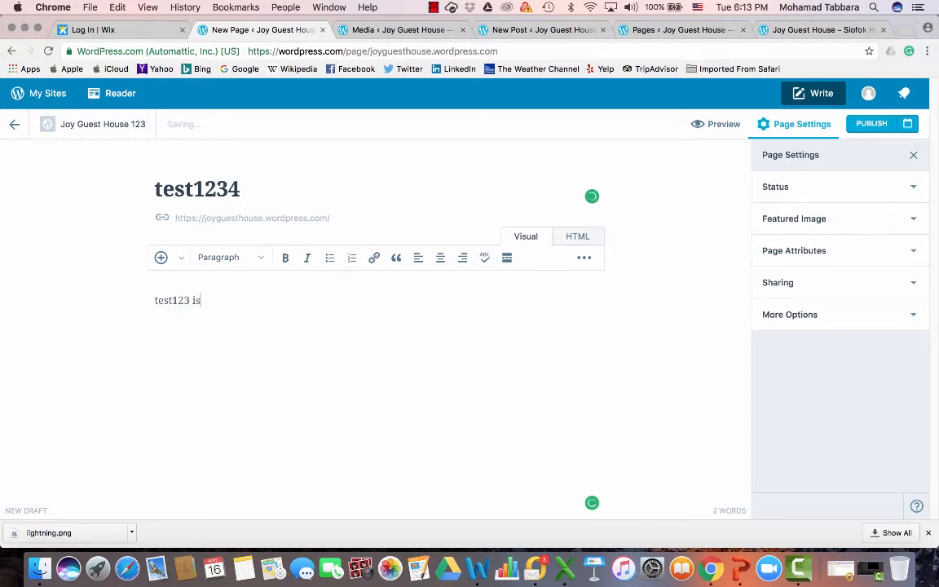
{"action": "type", "text": " a free preview for demo reasons"}
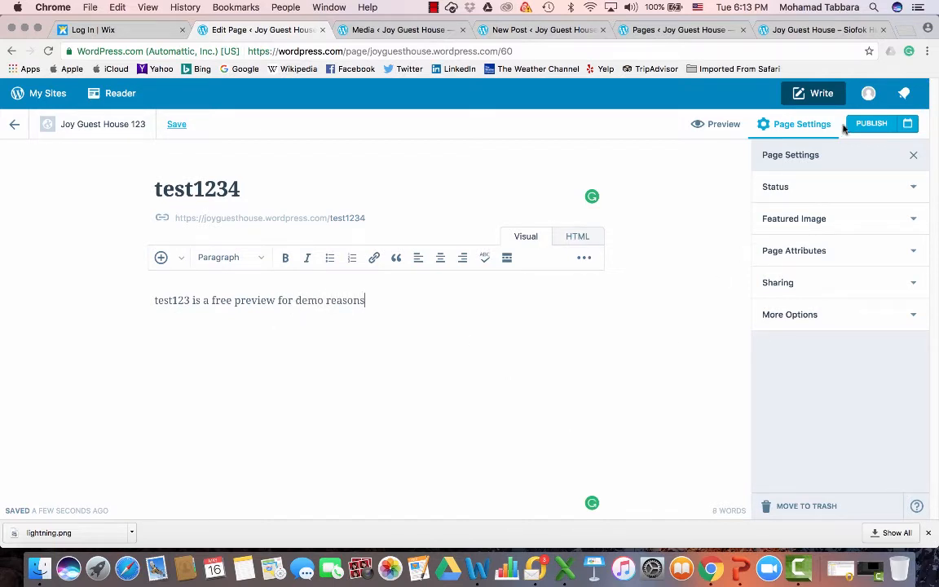
Publish the page and return to the site's dashboard
{"action": "left_click", "coordinate": [870, 126]}
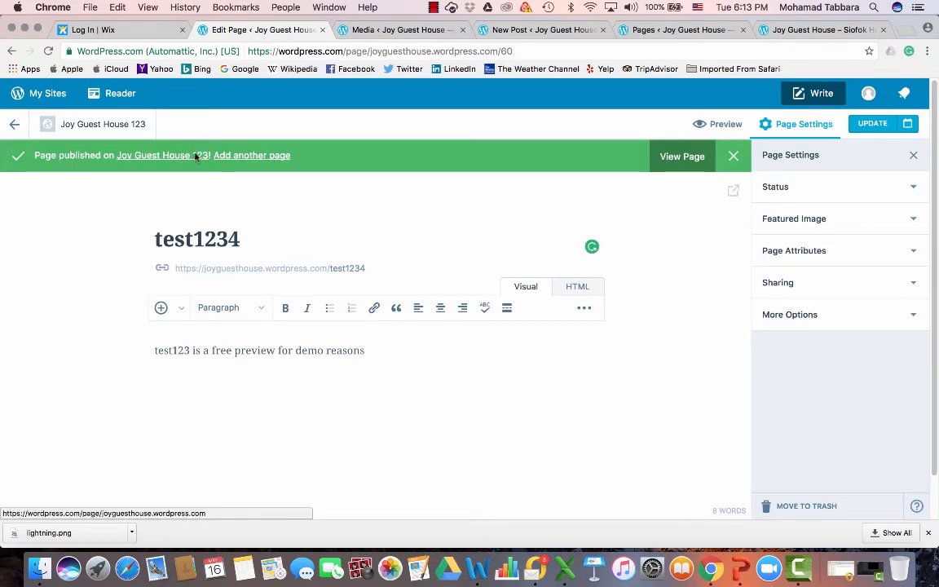
{"action": "left_click", "coordinate": [48, 96]}
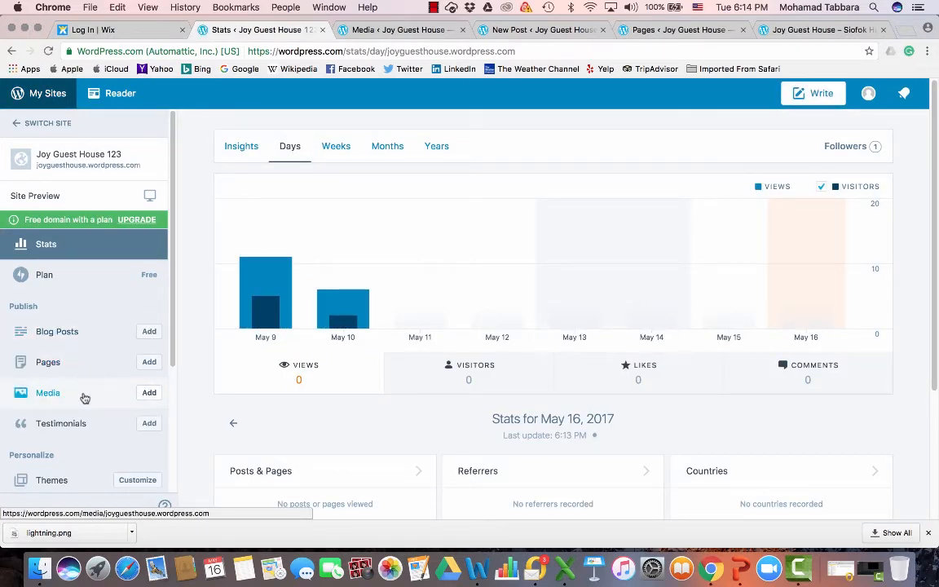
Open the site's Themes page from the dashboard
{"action": "scroll", "coordinate": [85, 397], "scroll_direction": "down", "scroll_amount": 2}
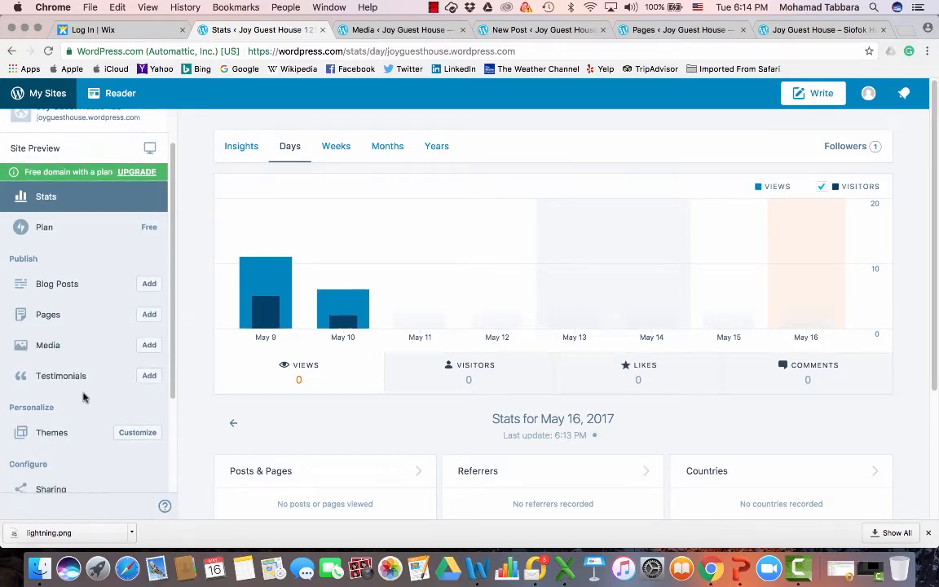
{"action": "scroll", "coordinate": [85, 397], "scroll_direction": "down", "scroll_amount": 2}
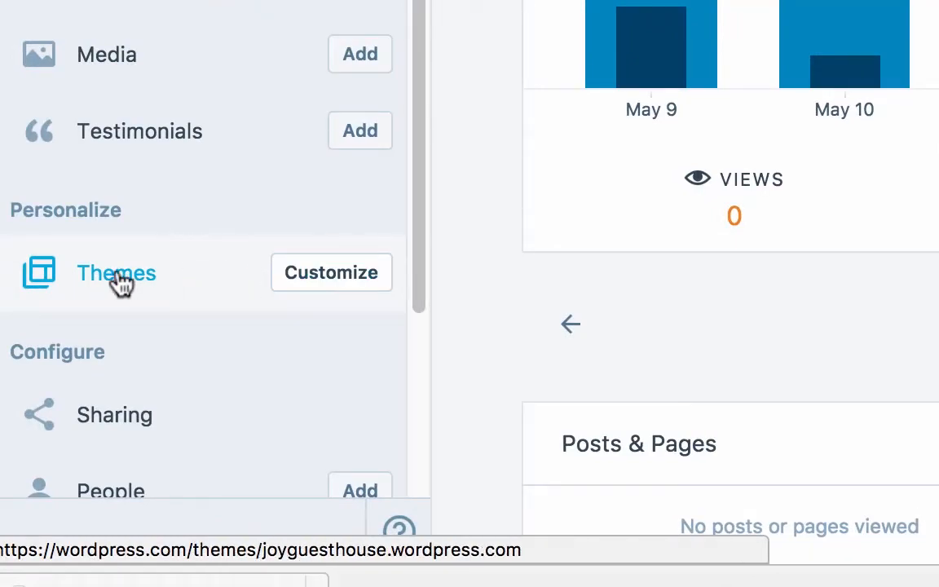
{"action": "left_click", "coordinate": [120, 281]}
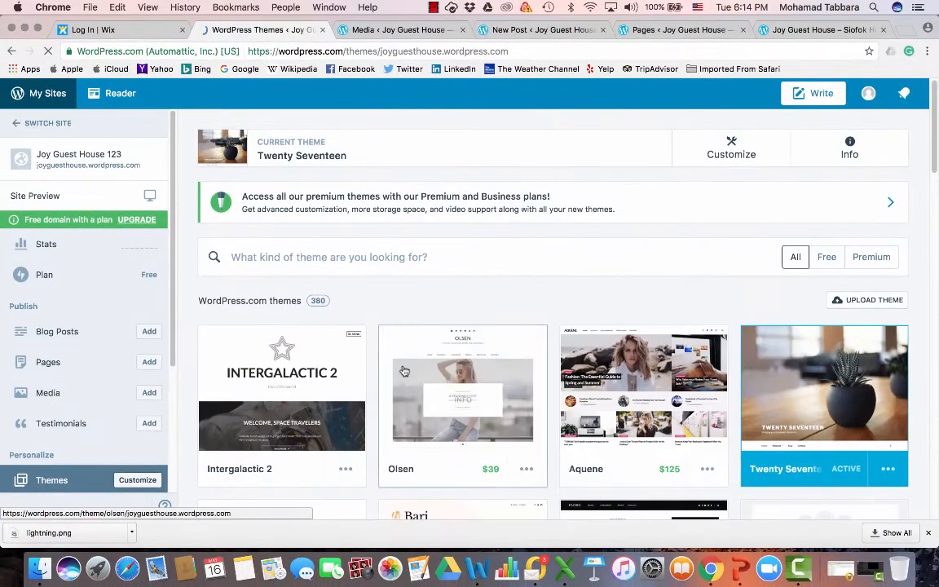
Browse the theme gallery and open the active Twenty Seventeen theme in the Customizer
{"action": "scroll", "coordinate": [404, 371], "scroll_direction": "down", "scroll_amount": 5}
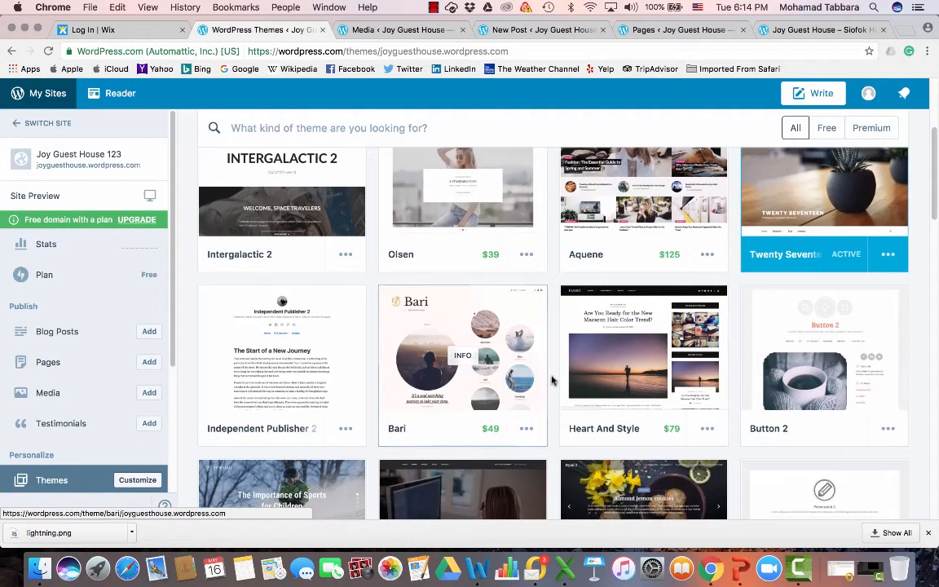
{"action": "scroll", "coordinate": [552, 380], "scroll_direction": "down", "scroll_amount": 2}
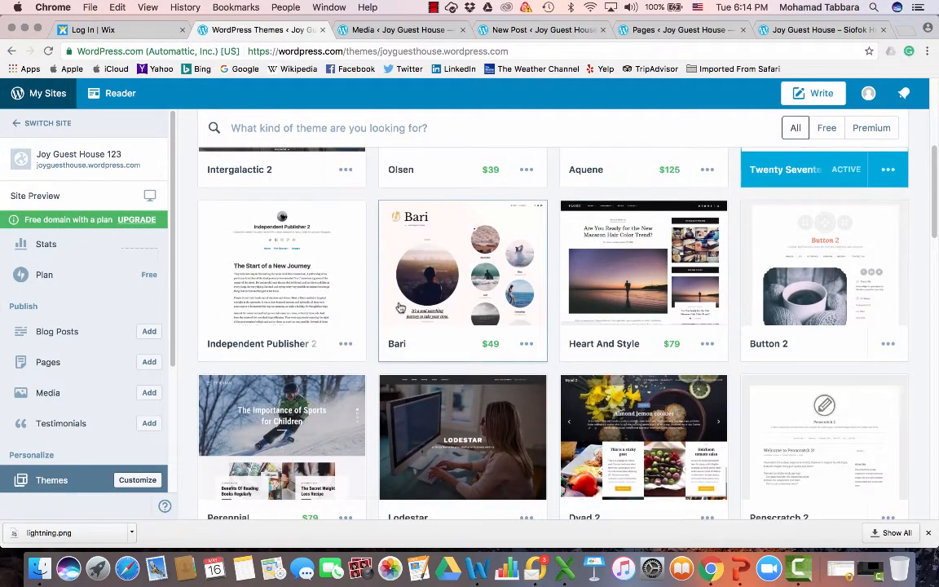
{"action": "scroll", "coordinate": [321, 309], "scroll_direction": "up", "scroll_amount": 7}
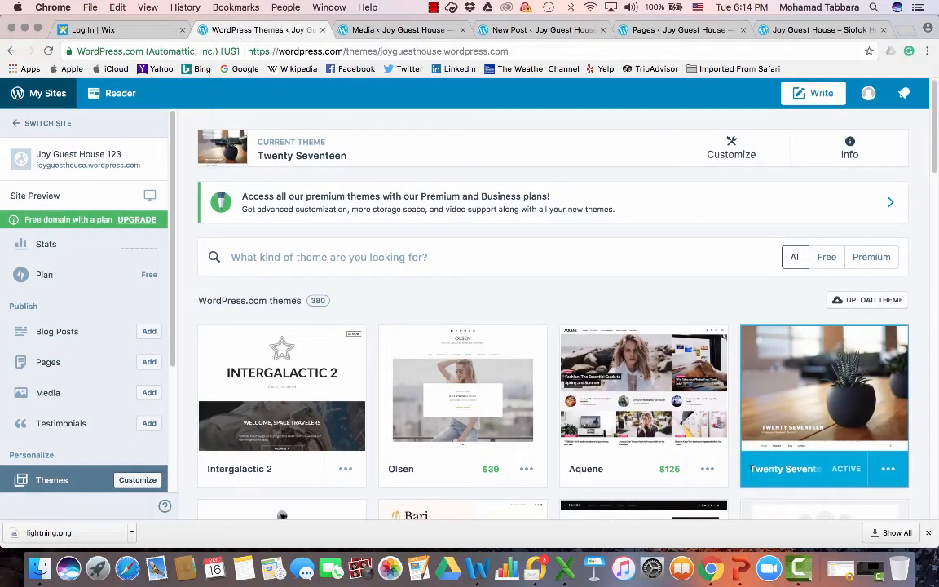
{"action": "left_click_drag", "start_coordinate": [751, 468], "coordinate": [815, 470]}
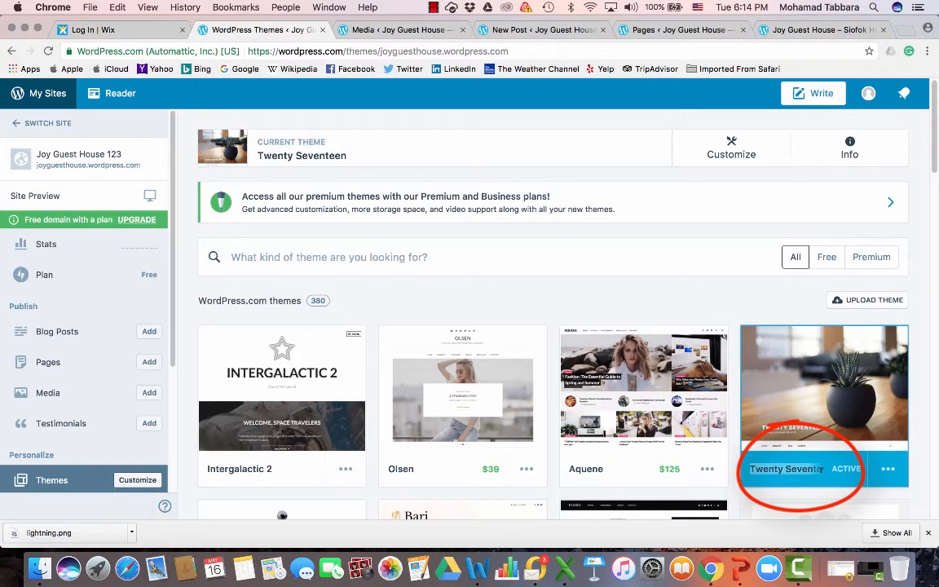
{"action": "left_click", "coordinate": [823, 389]}
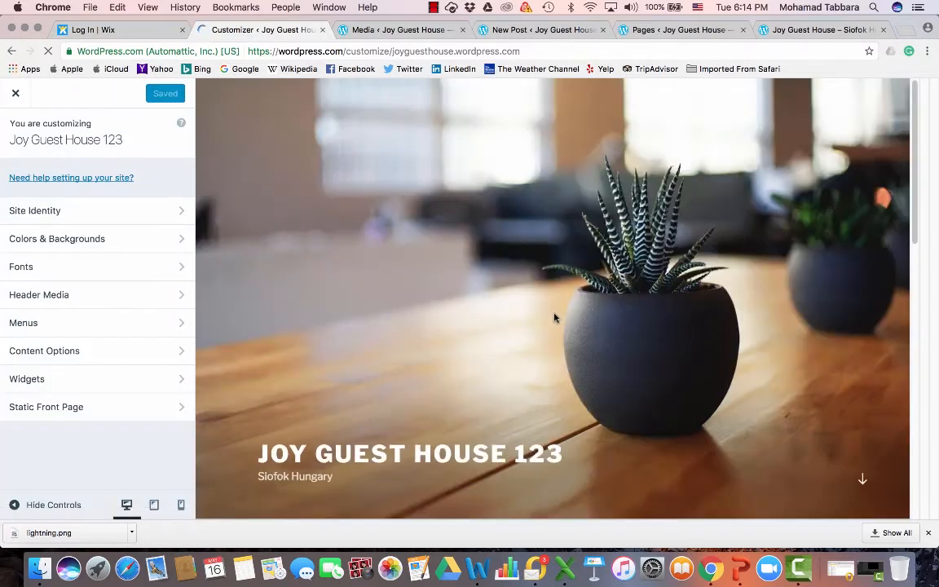
Scroll through the Customizer preview of the site and return to the themes list
{"action": "scroll", "coordinate": [776, 246], "scroll_direction": "down", "scroll_amount": 10}
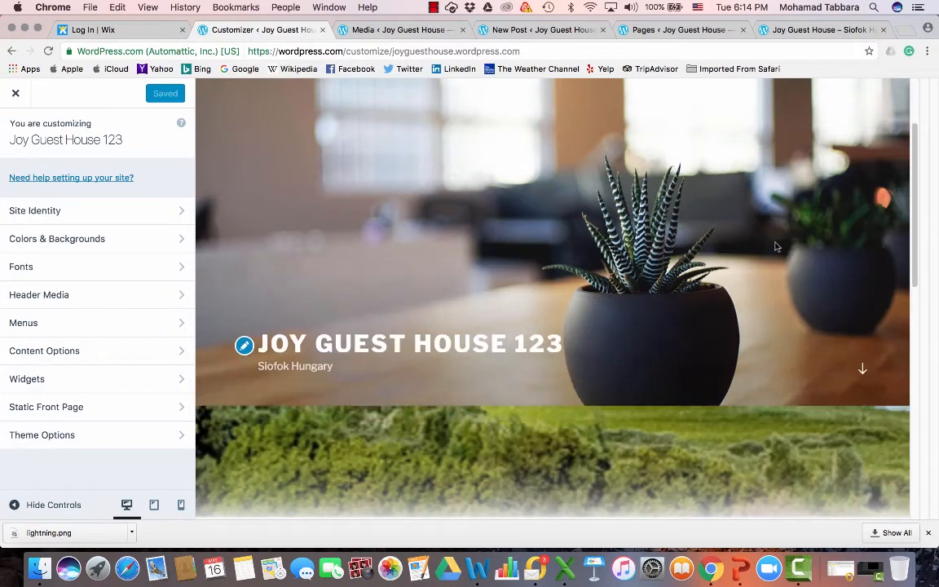
{"action": "scroll", "coordinate": [776, 246], "scroll_direction": "down", "scroll_amount": 3}
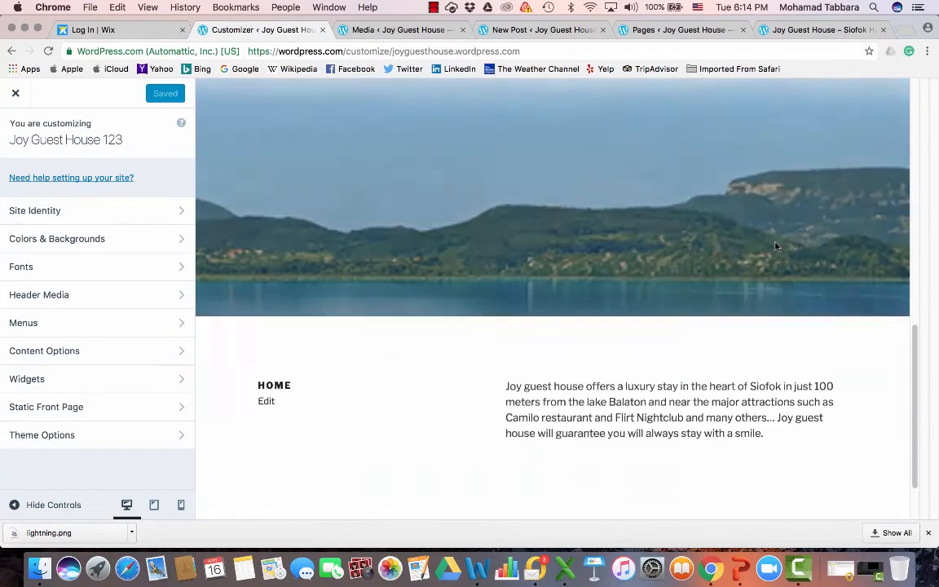
{"action": "scroll", "coordinate": [776, 247], "scroll_direction": "up", "scroll_amount": 6}
{"action": "scroll", "coordinate": [776, 246], "scroll_direction": "up", "scroll_amount": 4}
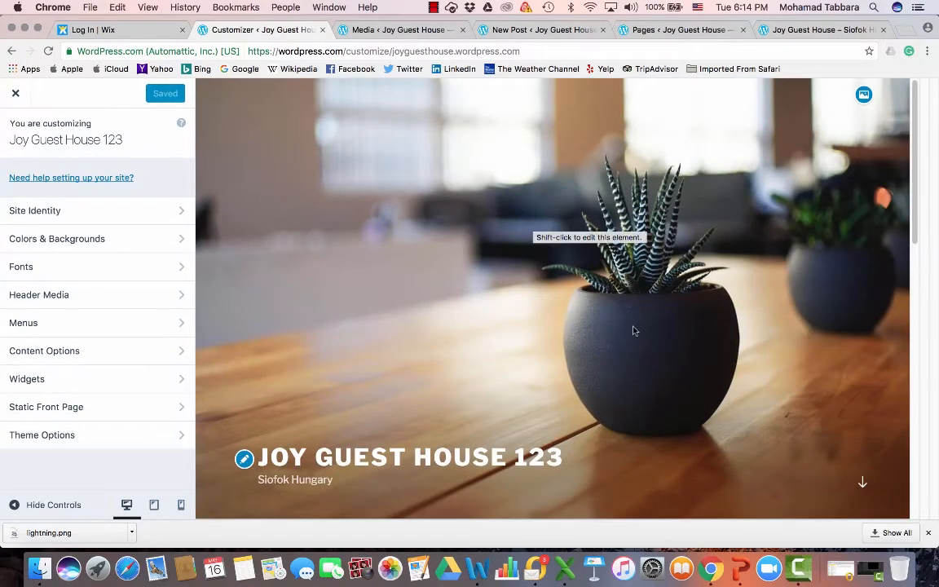
{"action": "scroll", "coordinate": [635, 330], "scroll_direction": "down", "scroll_amount": 5}
{"action": "scroll", "coordinate": [635, 330], "scroll_direction": "up", "scroll_amount": 5}
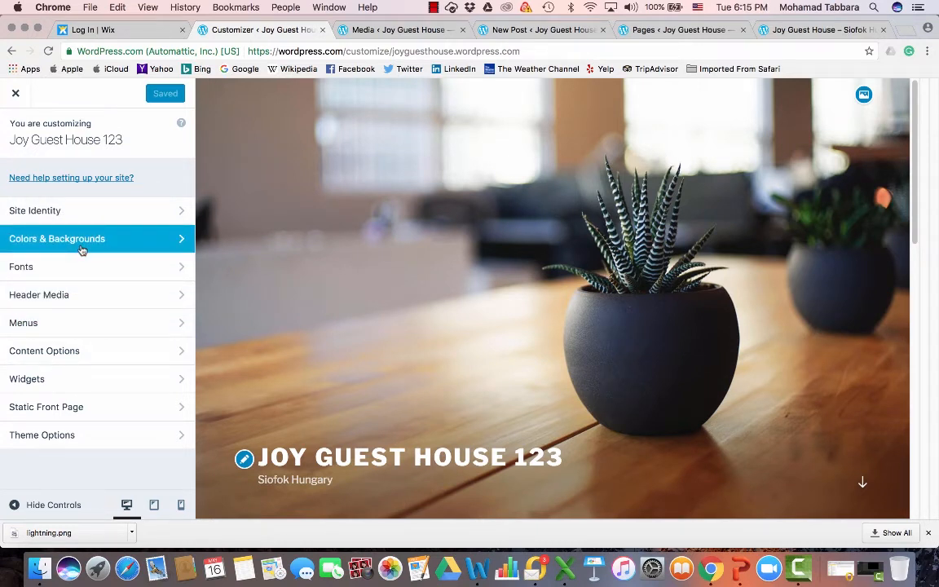
{"action": "left_click", "coordinate": [12, 50]}
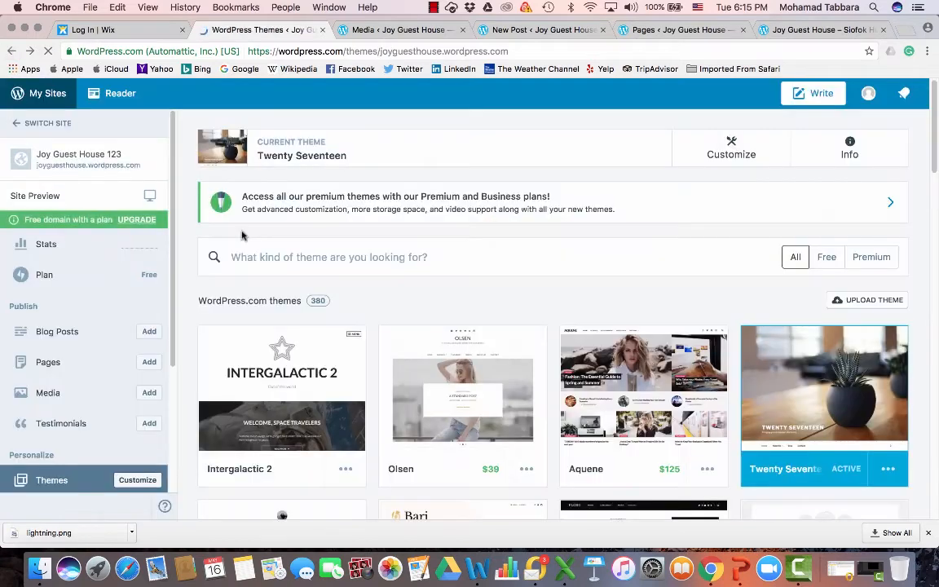
Open the Independent Publisher 2 theme from the gallery and activate this free design
{"action": "scroll", "coordinate": [706, 423], "scroll_direction": "down", "scroll_amount": 2}
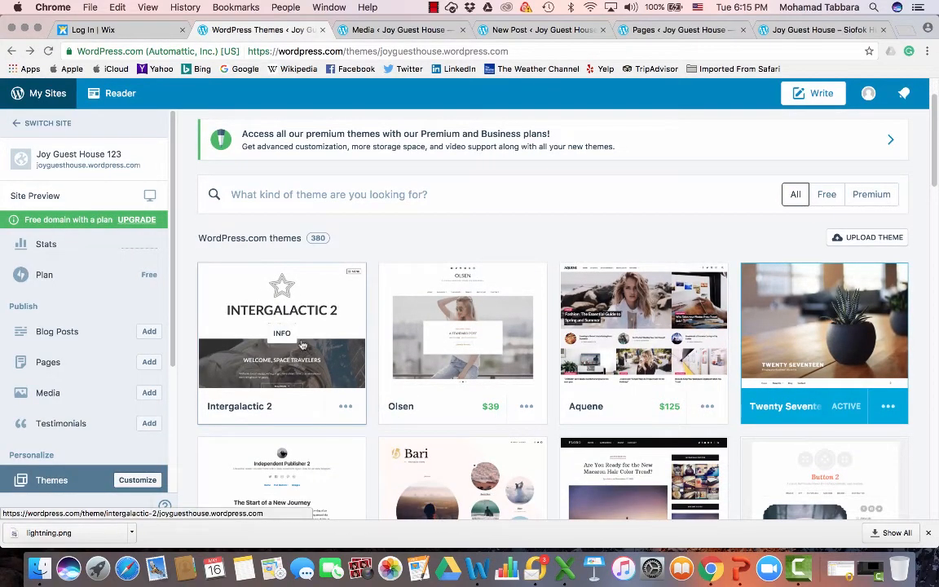
{"action": "scroll", "coordinate": [643, 349], "scroll_direction": "down", "scroll_amount": 5}
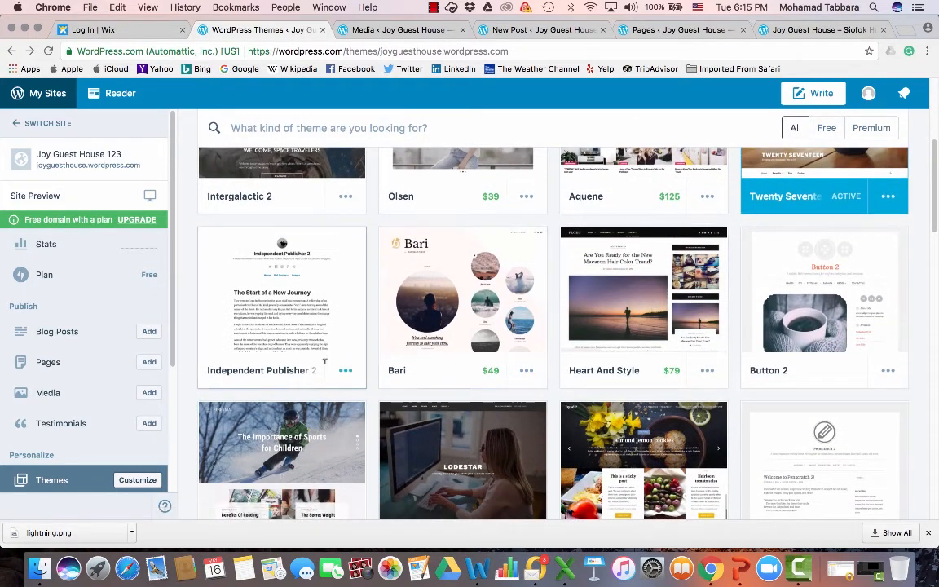
{"action": "left_click", "coordinate": [282, 324]}
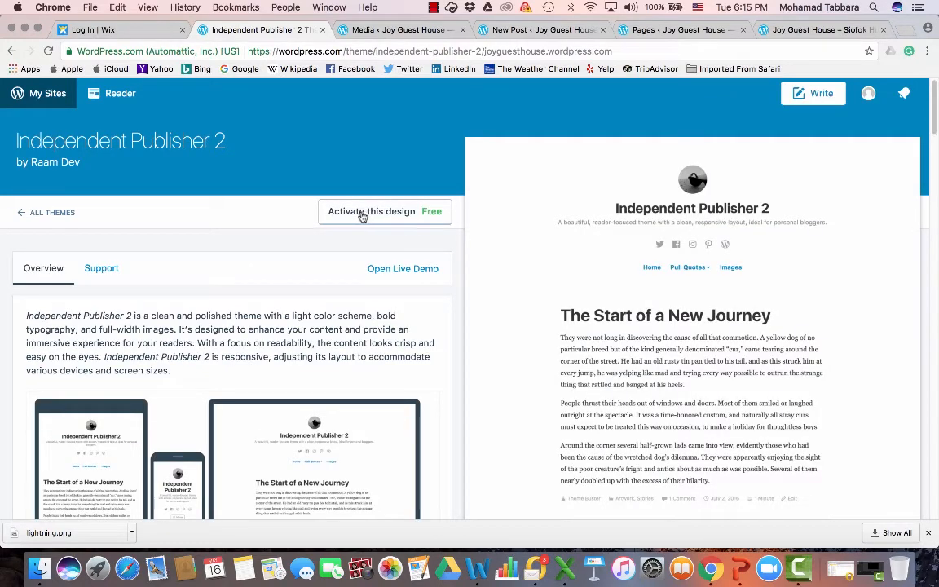
{"action": "left_click", "coordinate": [404, 213]}
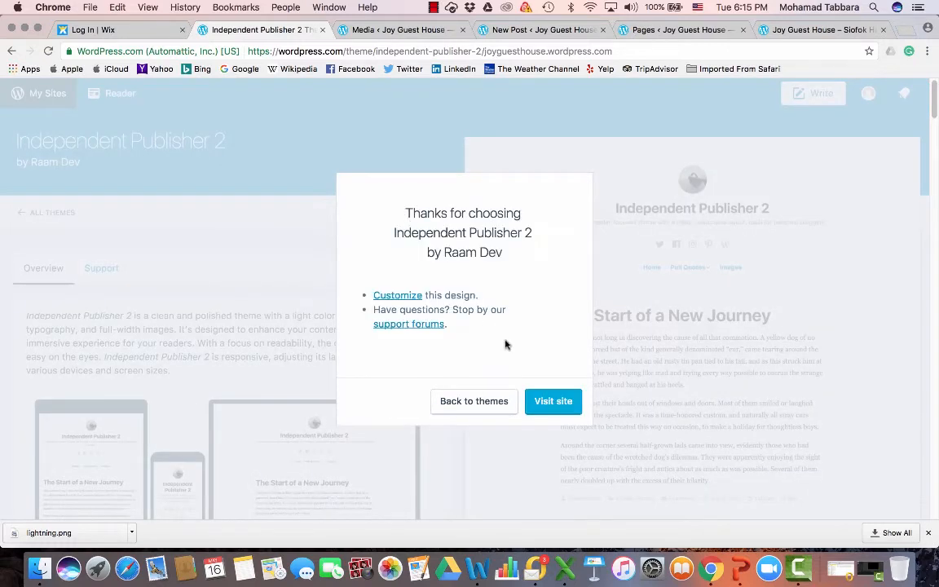
Visit the site to review it with the new theme, then go back to the theme page
{"action": "left_click", "coordinate": [551, 403]}
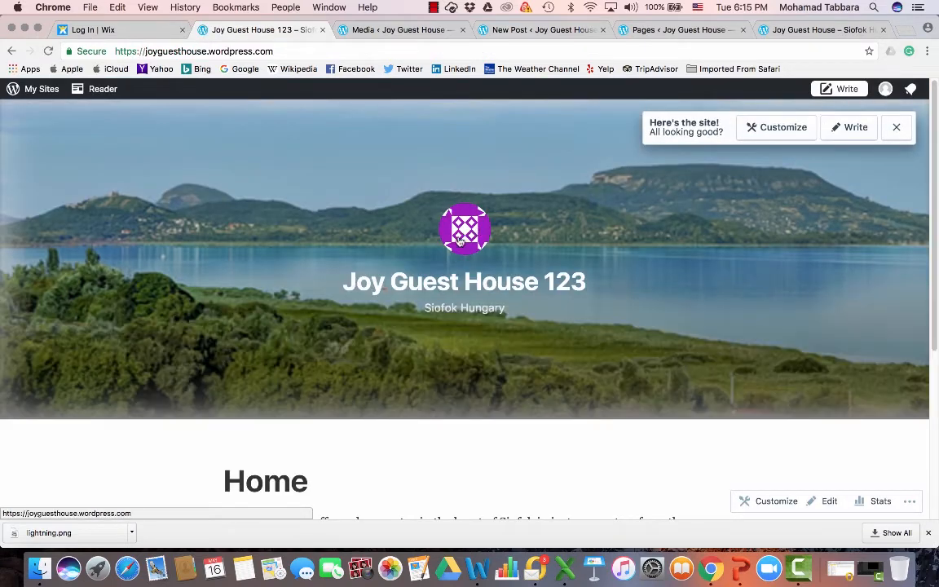
{"action": "scroll", "coordinate": [507, 357], "scroll_direction": "down", "scroll_amount": 2}
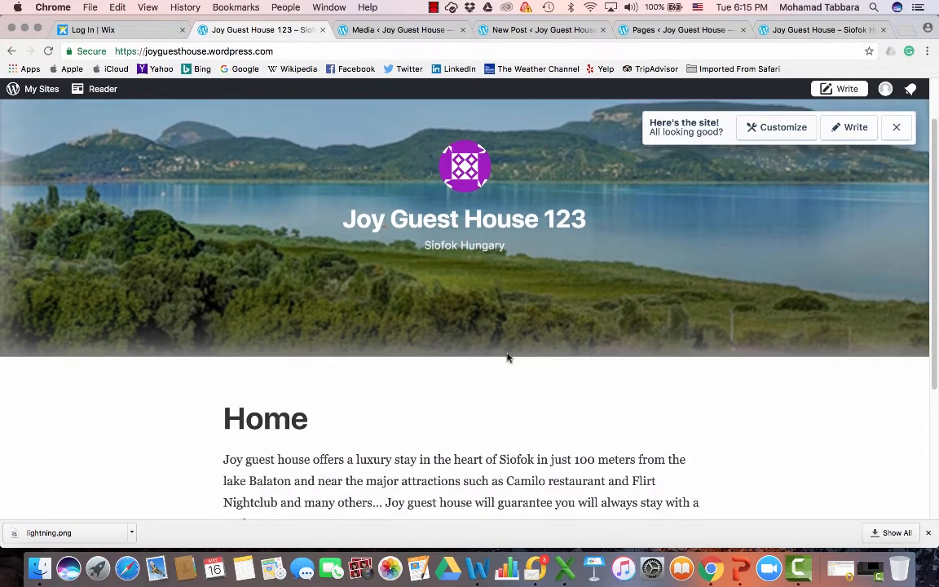
{"action": "scroll", "coordinate": [507, 357], "scroll_direction": "down", "scroll_amount": 6}
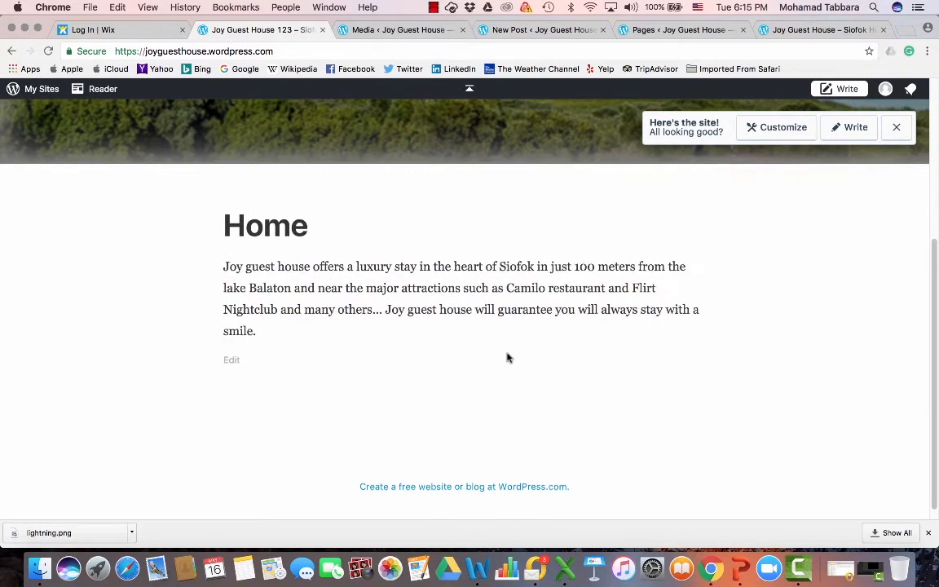
{"action": "scroll", "coordinate": [457, 317], "scroll_direction": "up", "scroll_amount": 7}
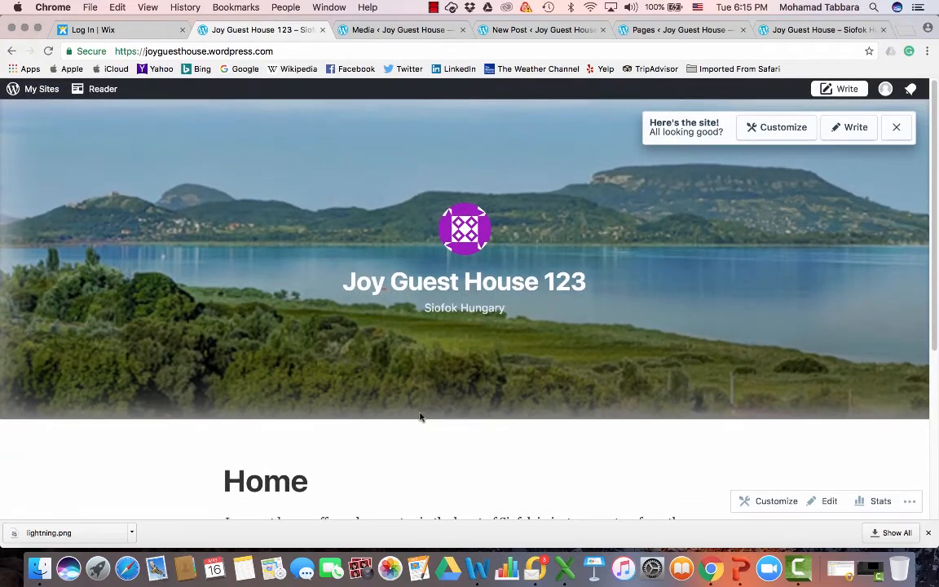
{"action": "scroll", "coordinate": [535, 429], "scroll_direction": "down", "scroll_amount": 3}
{"action": "scroll", "coordinate": [443, 364], "scroll_direction": "up", "scroll_amount": 3}
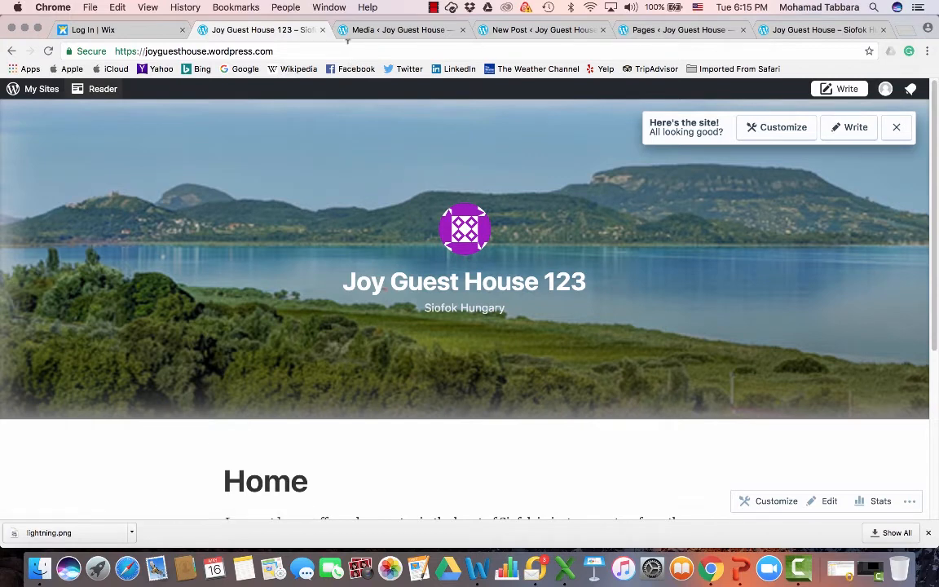
{"action": "left_click", "coordinate": [11, 51]}
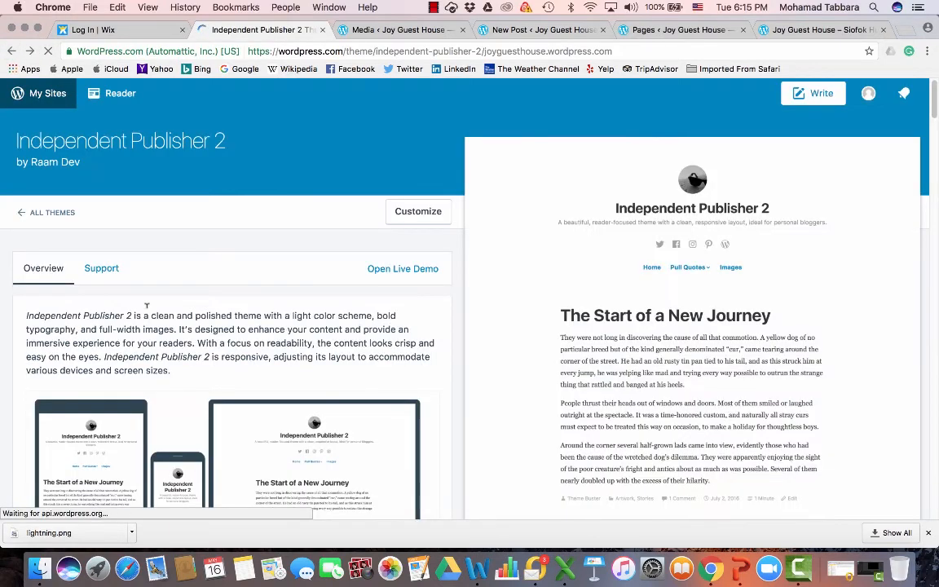
Return to the themes list and open the Customizer for the site
{"action": "scroll", "coordinate": [63, 342], "scroll_direction": "down", "scroll_amount": 5}
{"action": "scroll", "coordinate": [62, 343], "scroll_direction": "up", "scroll_amount": 6}
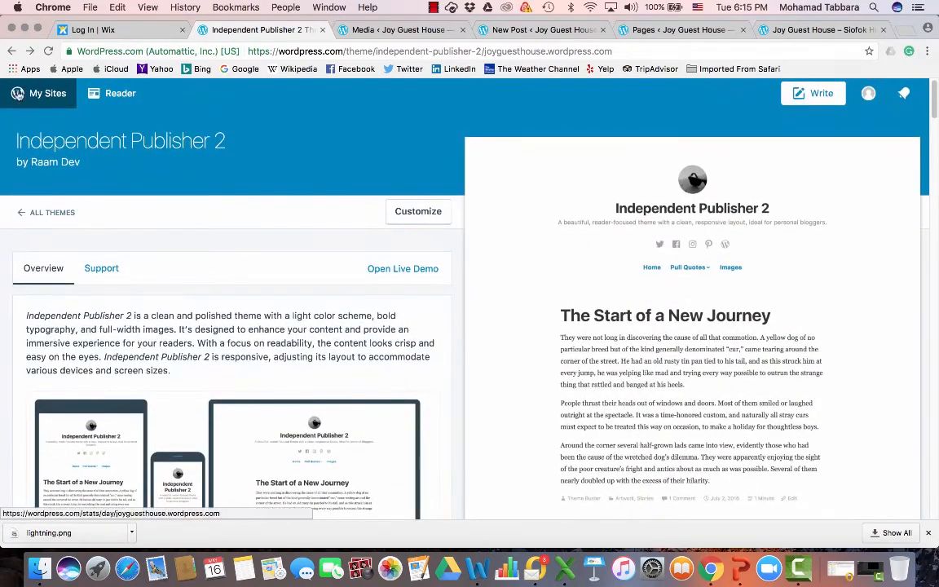
{"action": "left_click", "coordinate": [12, 51]}
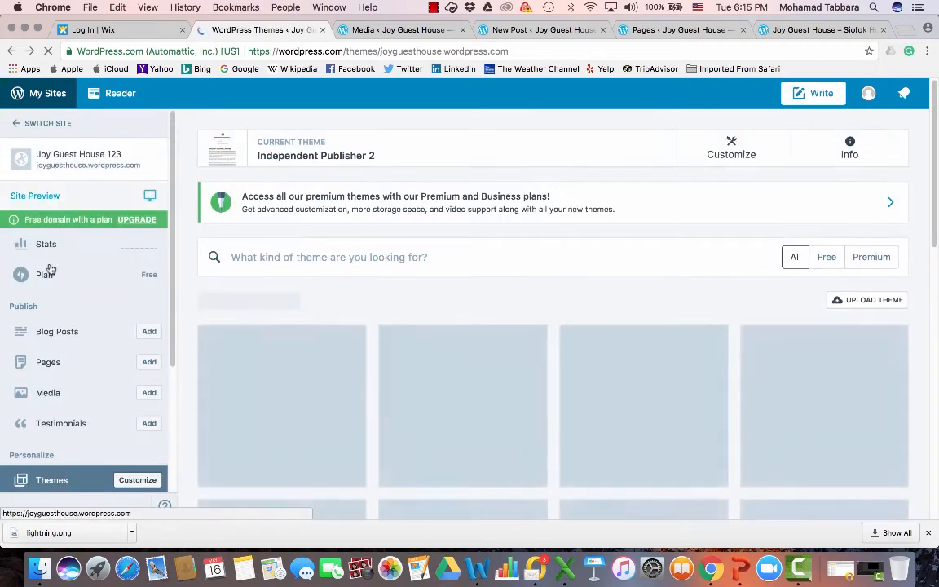
{"action": "scroll", "coordinate": [103, 441], "scroll_direction": "down", "scroll_amount": 3}
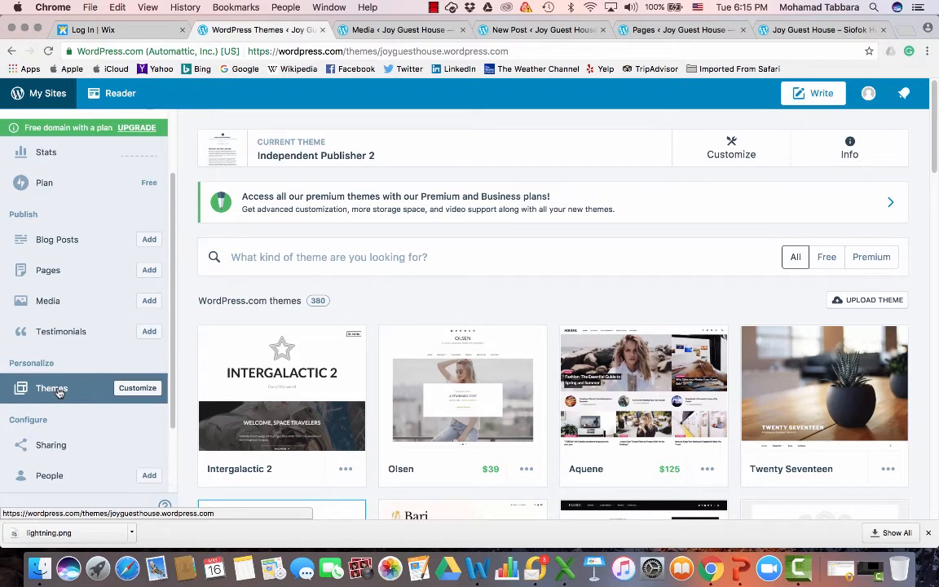
{"action": "left_click", "coordinate": [140, 389]}
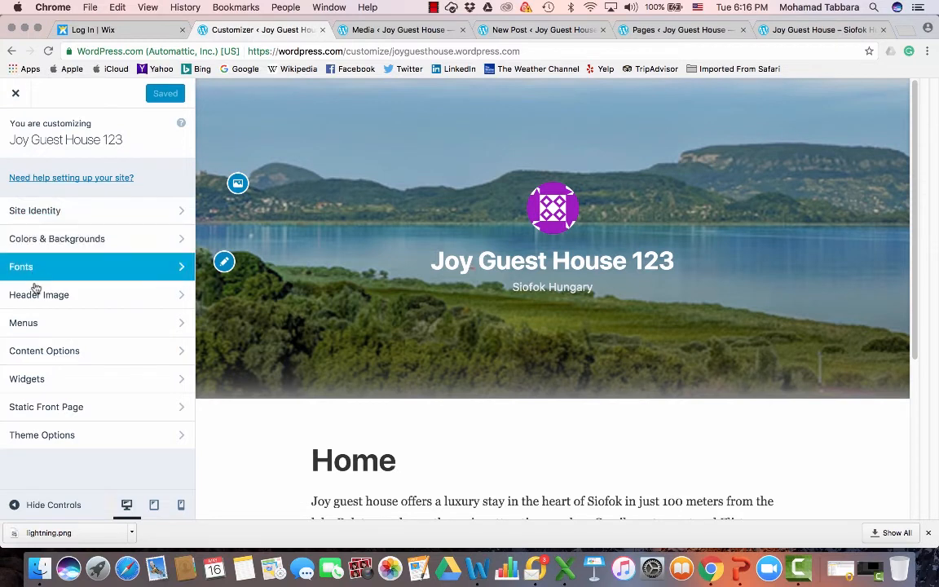
Inspect the Menus and Site Identity sections, then close the Customizer
{"action": "left_click", "coordinate": [138, 325]}
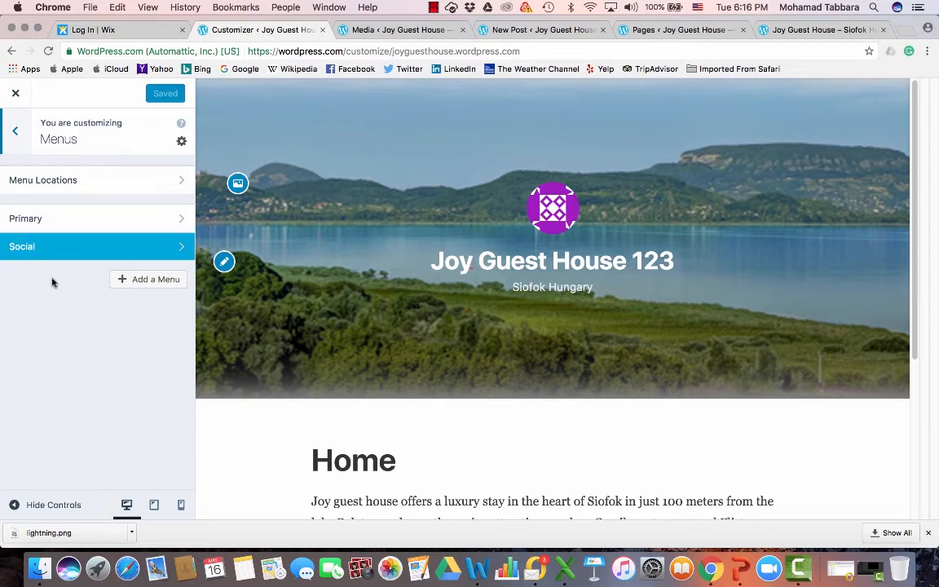
{"action": "left_click", "coordinate": [18, 132]}
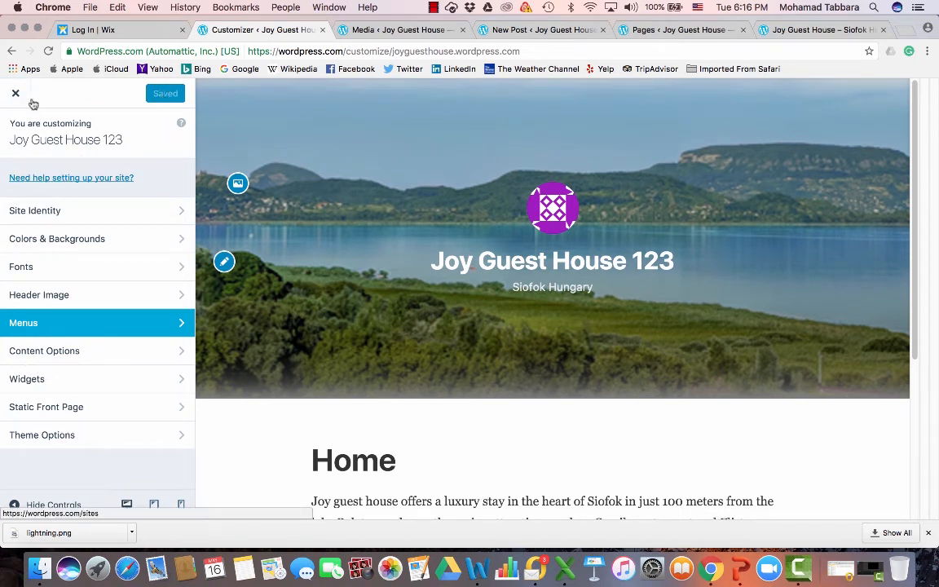
{"action": "left_click", "coordinate": [43, 140]}
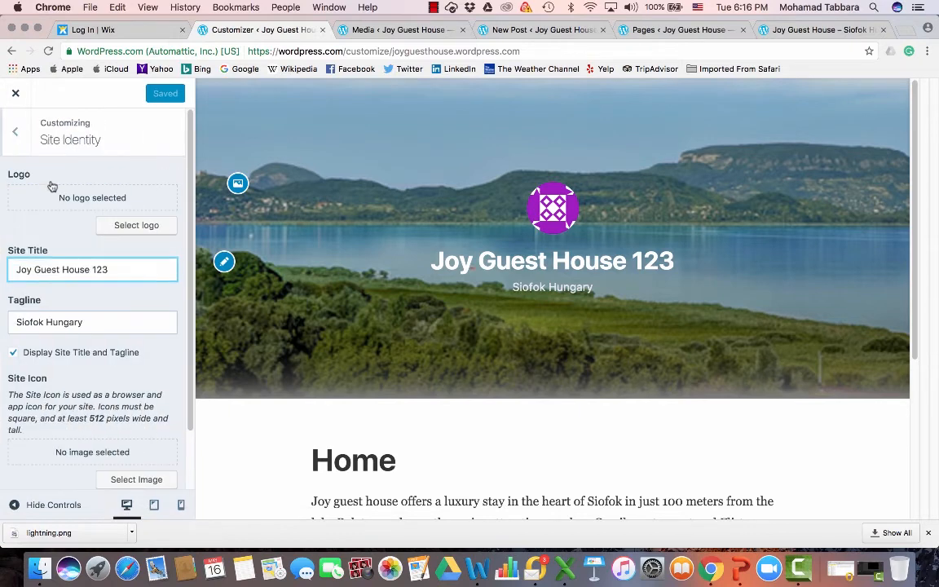
{"action": "left_click", "coordinate": [16, 95]}
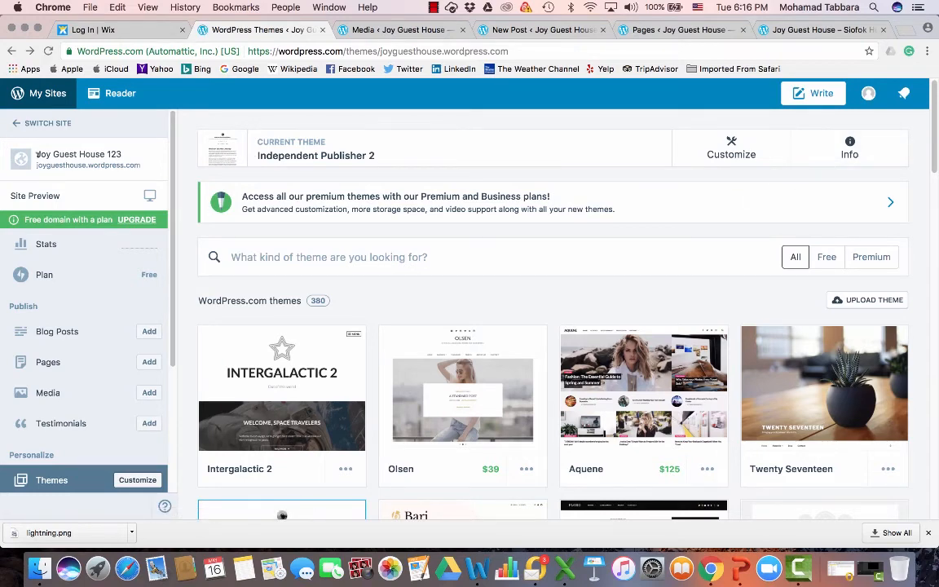
Open the site preview and switch it to the tablet view
{"action": "left_click", "coordinate": [33, 198]}
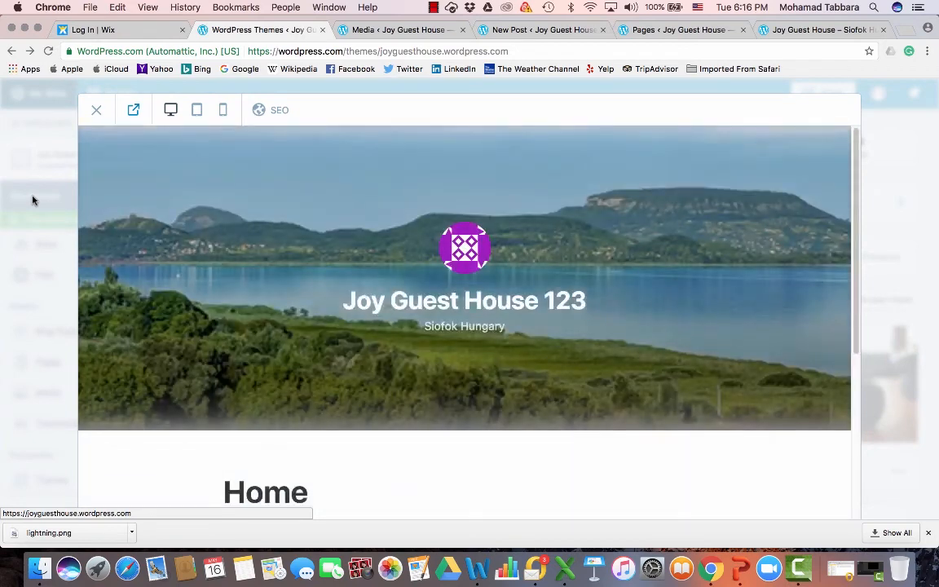
{"action": "scroll", "coordinate": [310, 310], "scroll_direction": "down", "scroll_amount": 5}
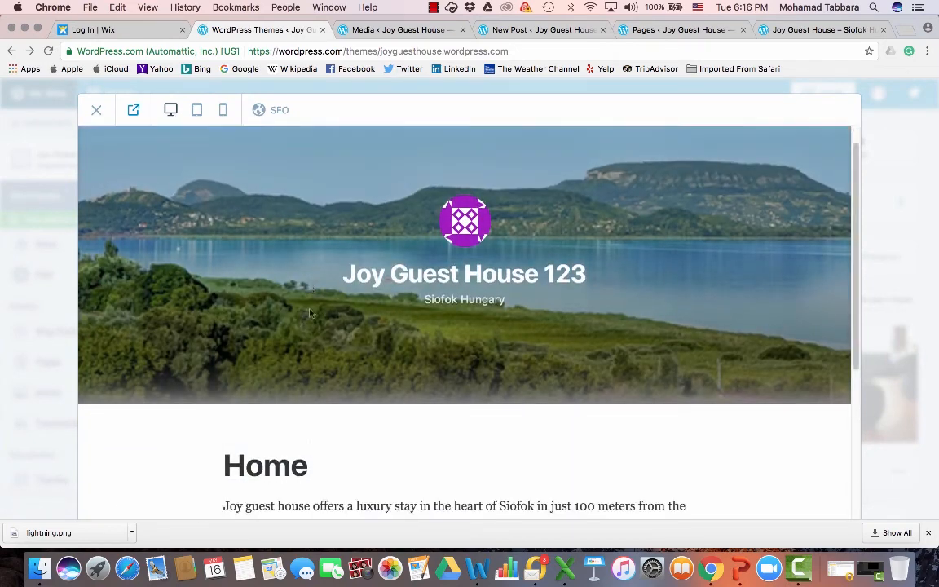
{"action": "scroll", "coordinate": [302, 300], "scroll_direction": "up", "scroll_amount": 5}
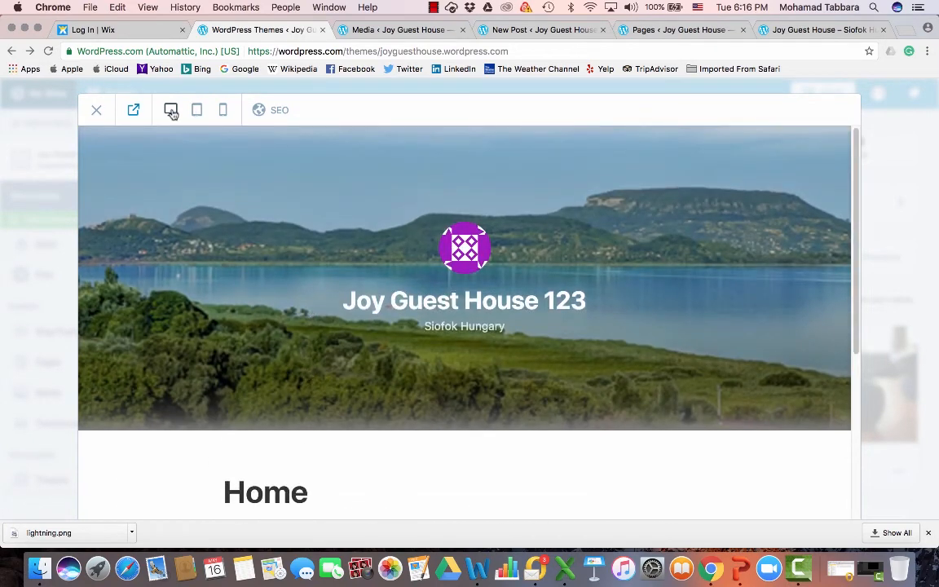
{"action": "left_click", "coordinate": [200, 112]}
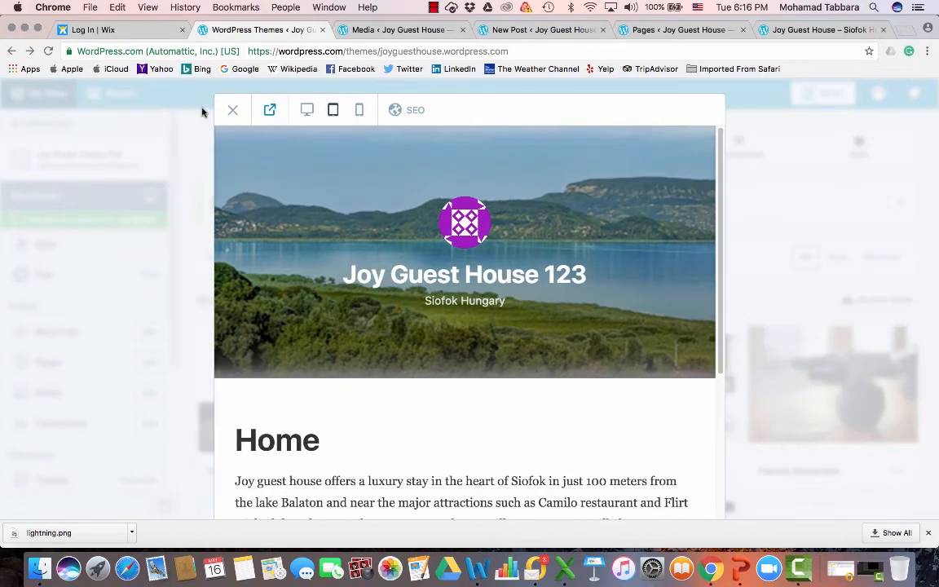
Switch the site preview to the mobile phone view and scroll through the page
{"action": "left_click", "coordinate": [357, 115]}
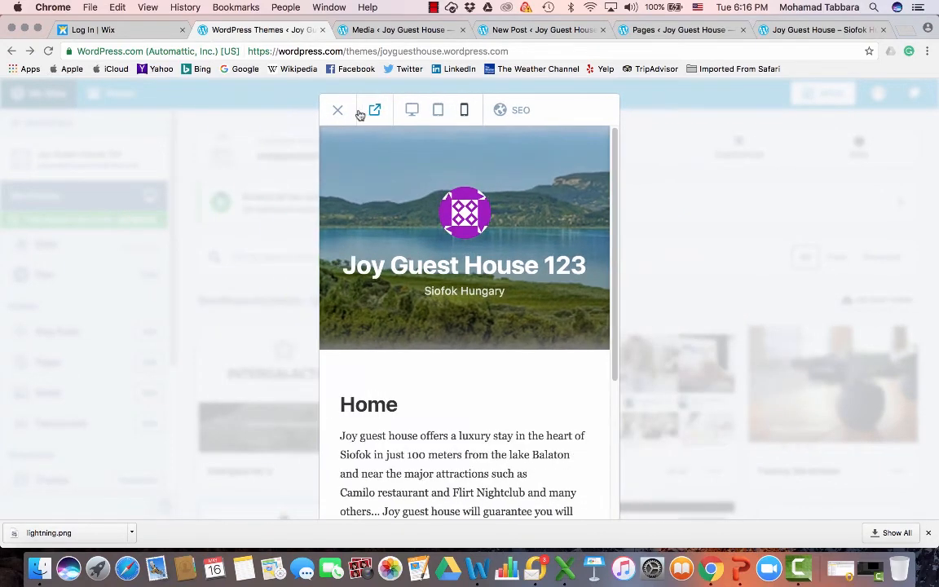
{"action": "scroll", "coordinate": [490, 418], "scroll_direction": "down", "scroll_amount": 5}
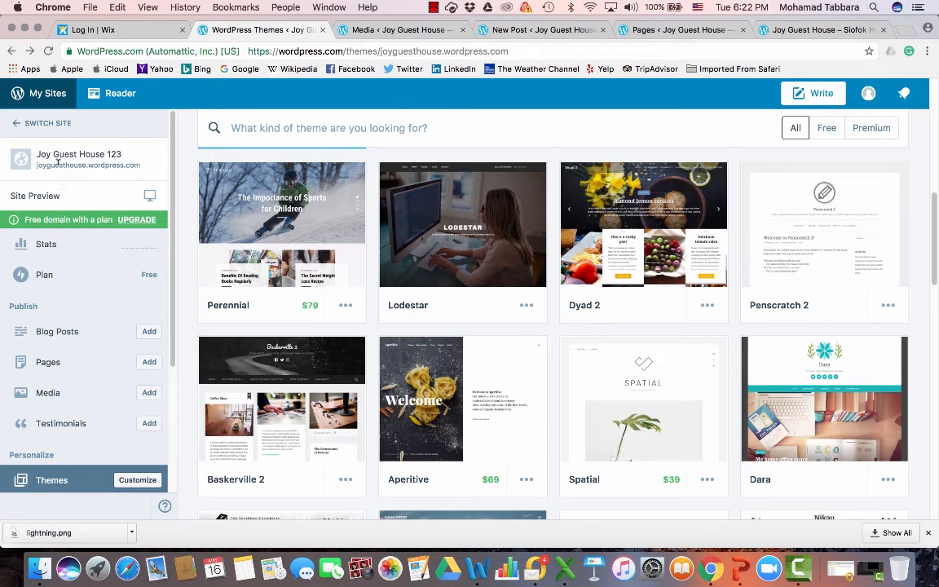
Open the site's Plugins page from the dashboard sidebar
{"action": "scroll", "coordinate": [90, 391], "scroll_direction": "down", "scroll_amount": 2}
{"action": "scroll", "coordinate": [90, 392], "scroll_direction": "down", "scroll_amount": 4}
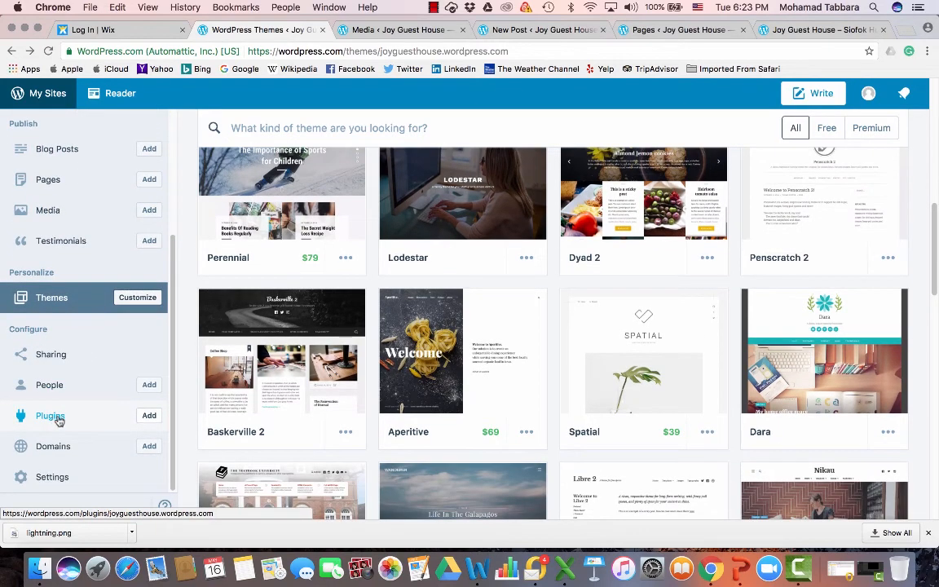
{"action": "left_click", "coordinate": [51, 416]}
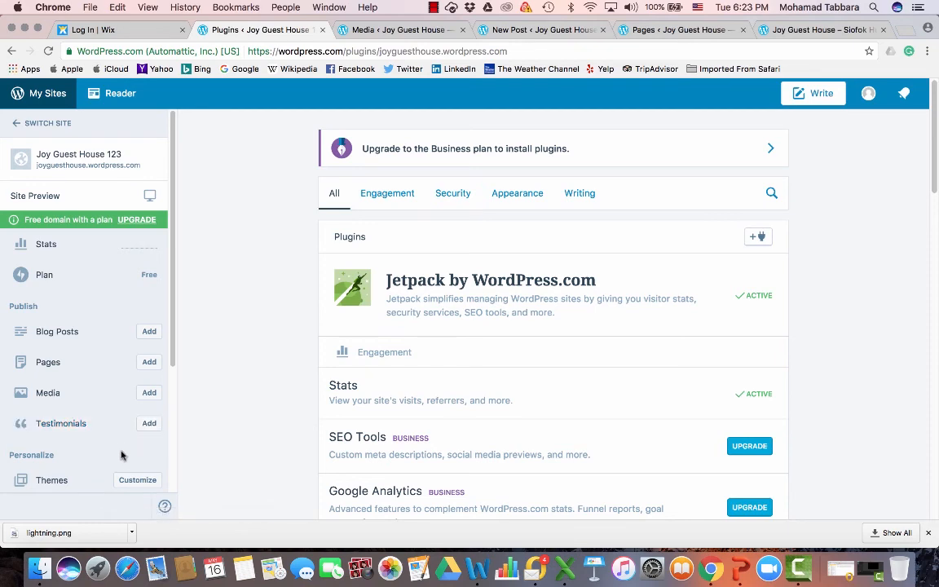
Open the plugin directory to add a plugin and view the Theme Check plugin's details
{"action": "scroll", "coordinate": [94, 448], "scroll_direction": "down", "scroll_amount": 2}
{"action": "scroll", "coordinate": [94, 448], "scroll_direction": "down", "scroll_amount": 2}
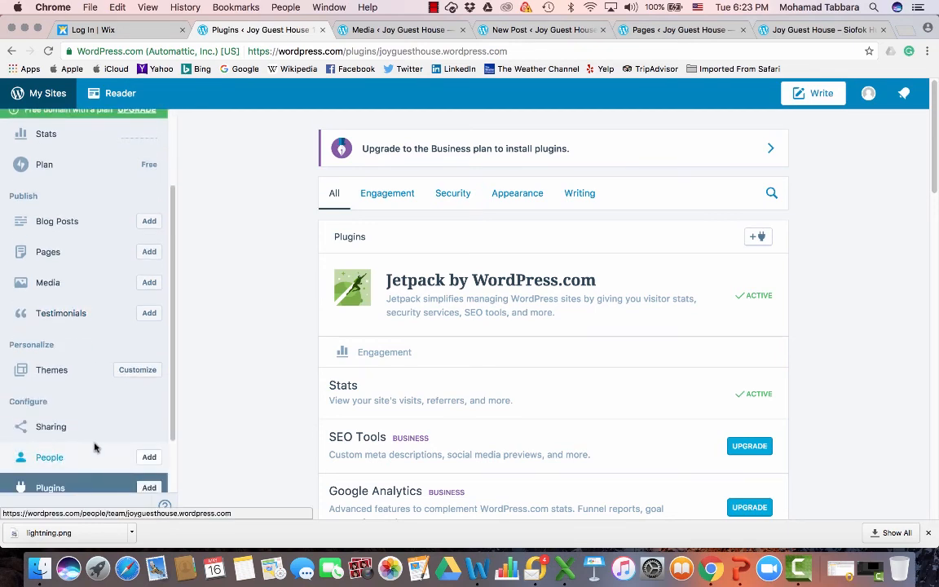
{"action": "scroll", "coordinate": [149, 440], "scroll_direction": "down", "scroll_amount": 2}
{"action": "left_click", "coordinate": [149, 436]}
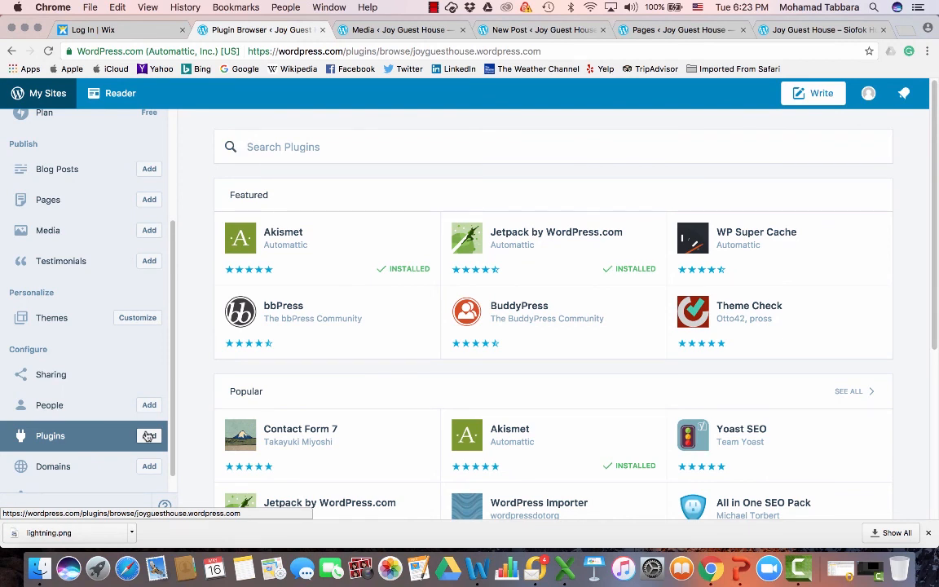
{"action": "left_click", "coordinate": [701, 318]}
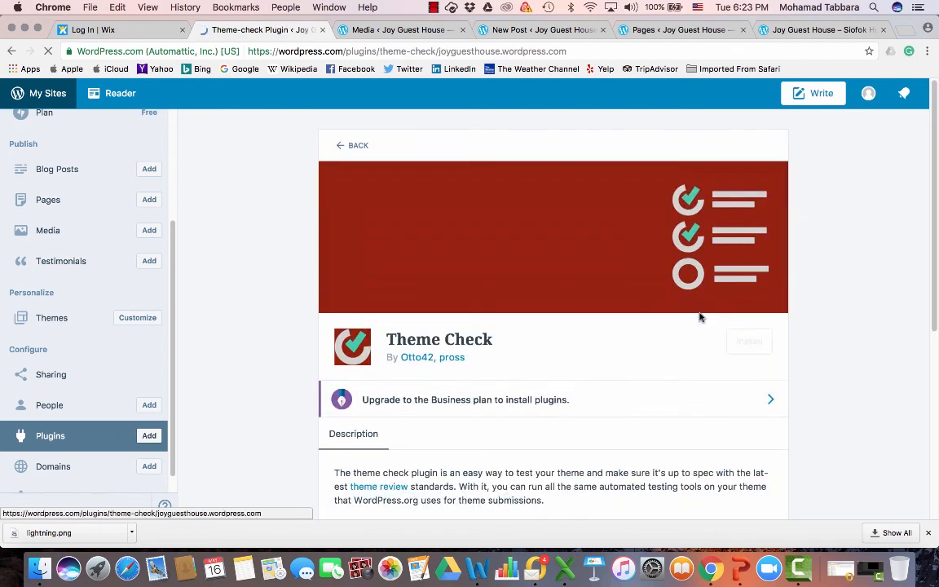